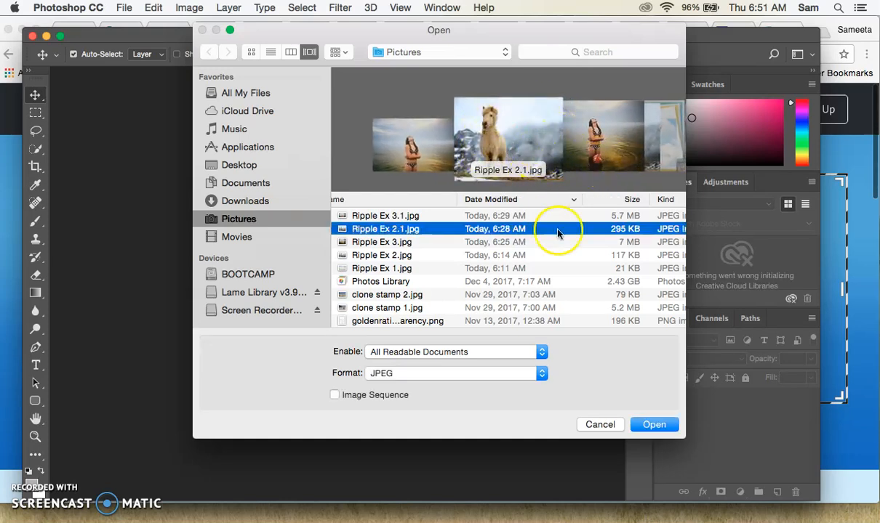
- Open Ripple Ex 2.1.jpg and convert its locked background into a regular layer named Photo 1
left_click(658, 425)
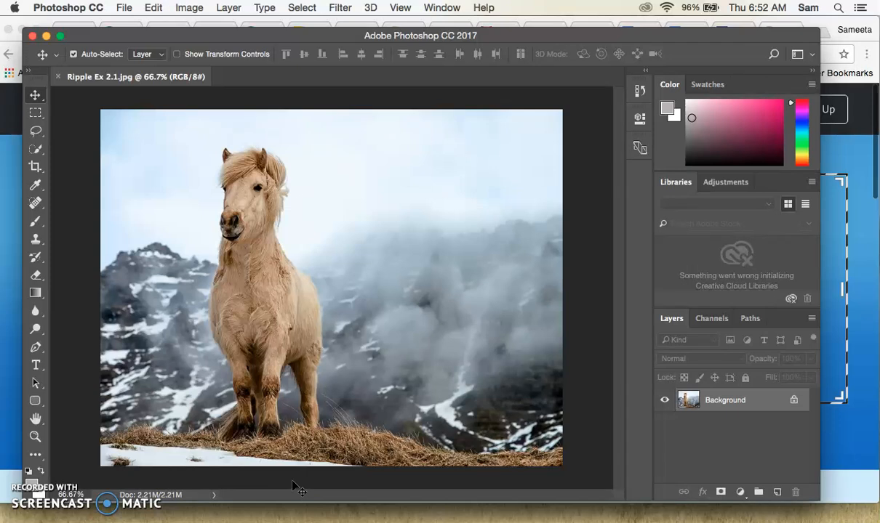
double_click(727, 404)
key("Return")
left_click(794, 400)
left_click(733, 400)
double_click(733, 400)
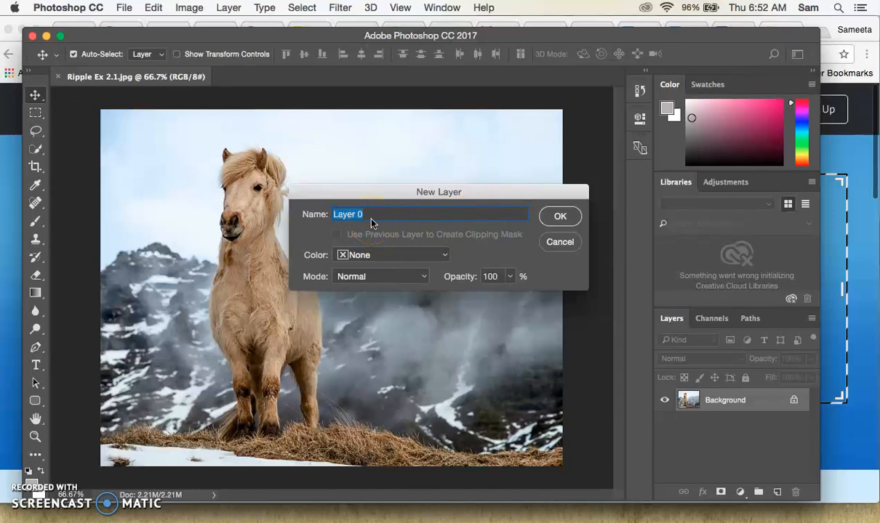
type("Photo 1")
left_click(554, 217)
left_click(740, 405)
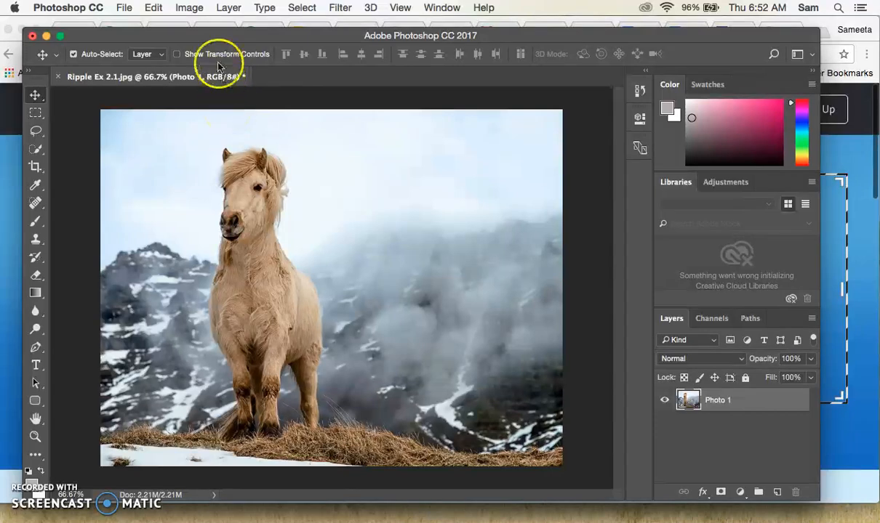
- Extend the canvas height to 200 percent, keeping the width at 100 percent and the anchor centred
left_click(197, 12)
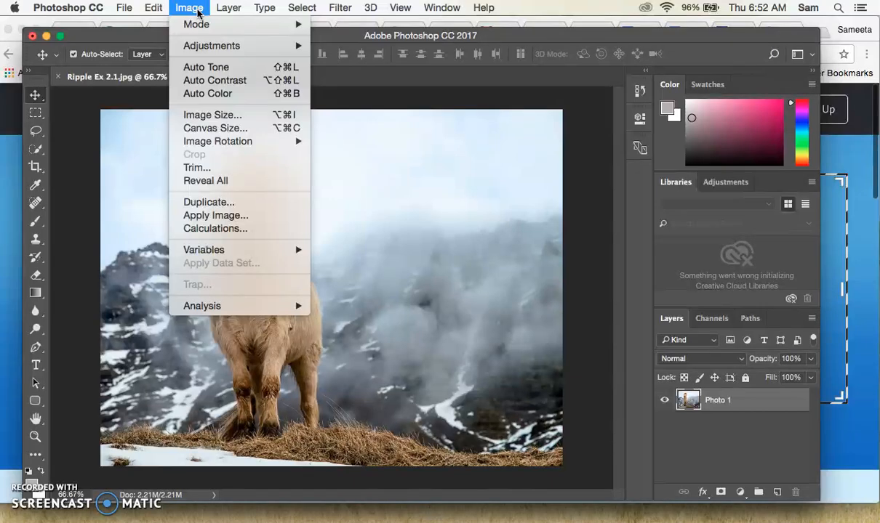
left_click(212, 128)
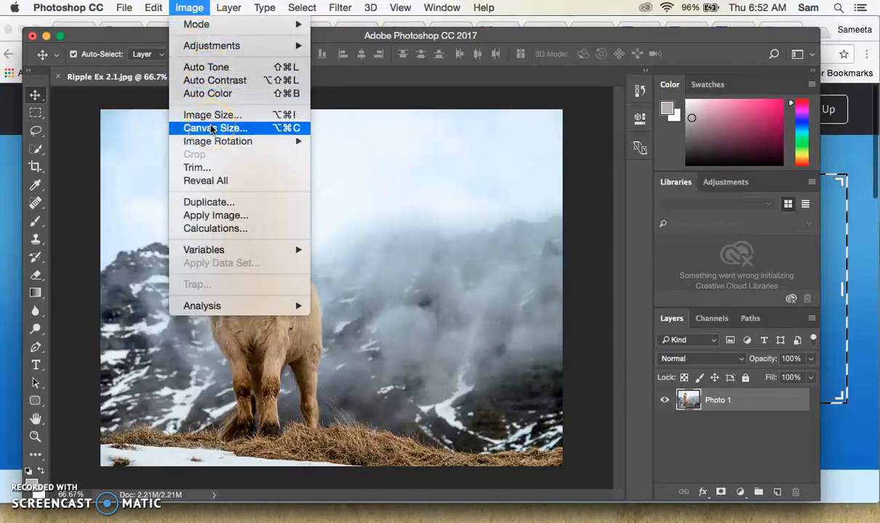
left_click(212, 129)
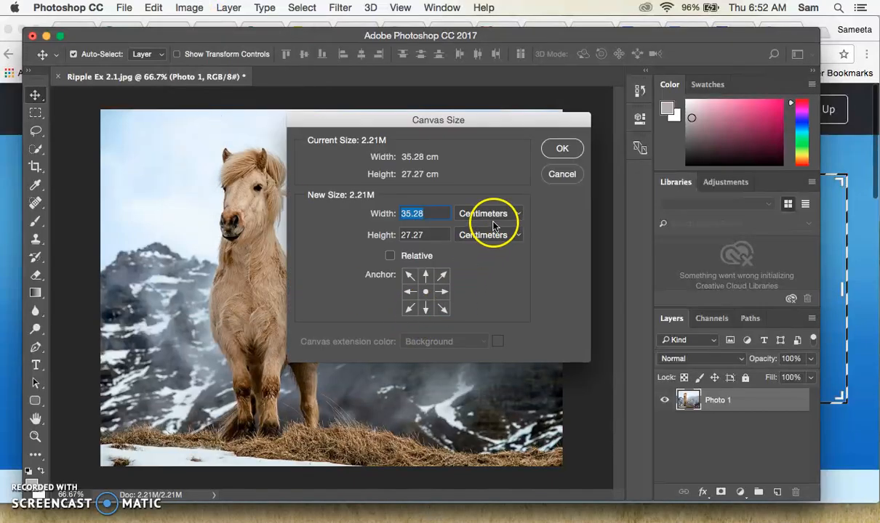
left_click(490, 217)
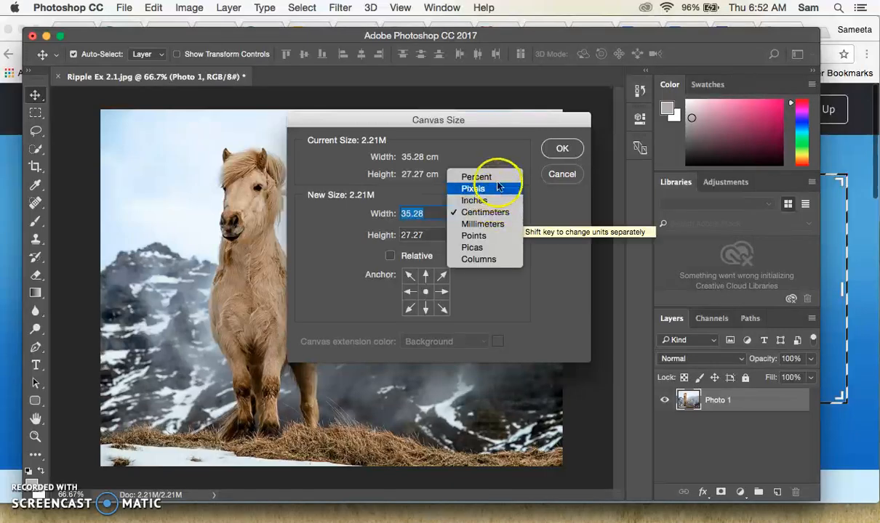
left_click(493, 180)
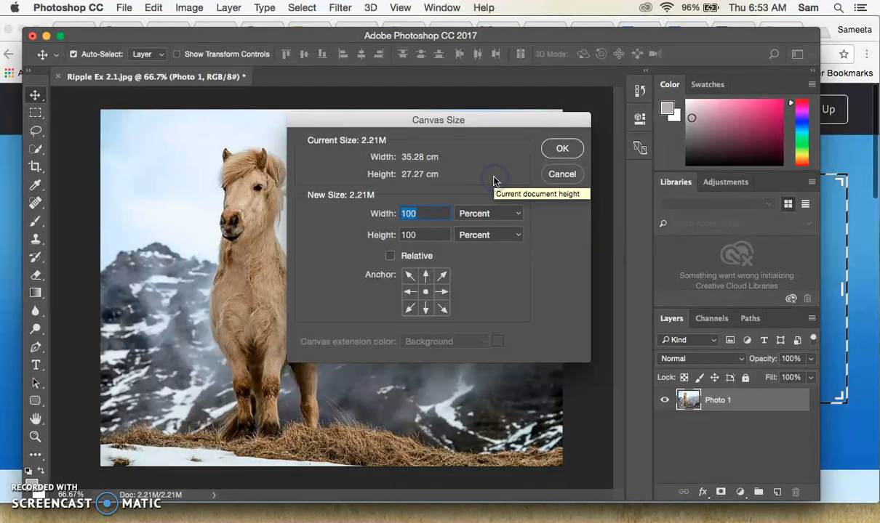
left_click(433, 235)
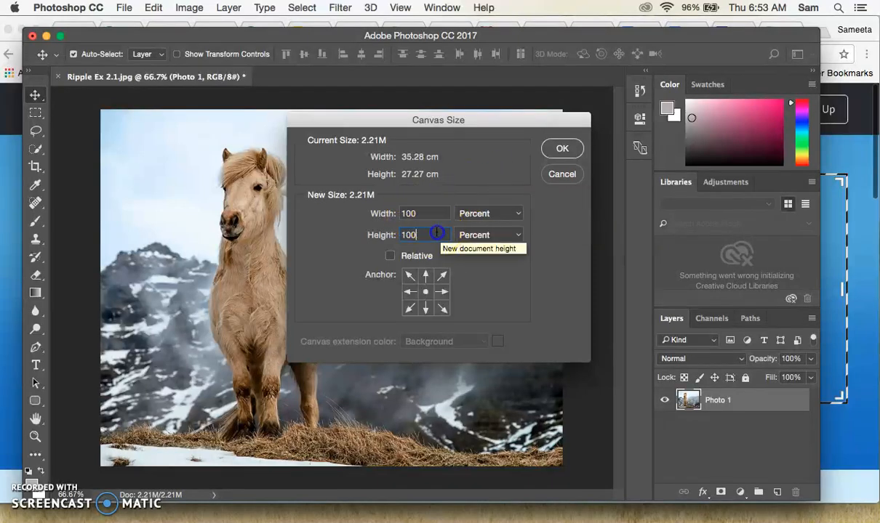
type("200")
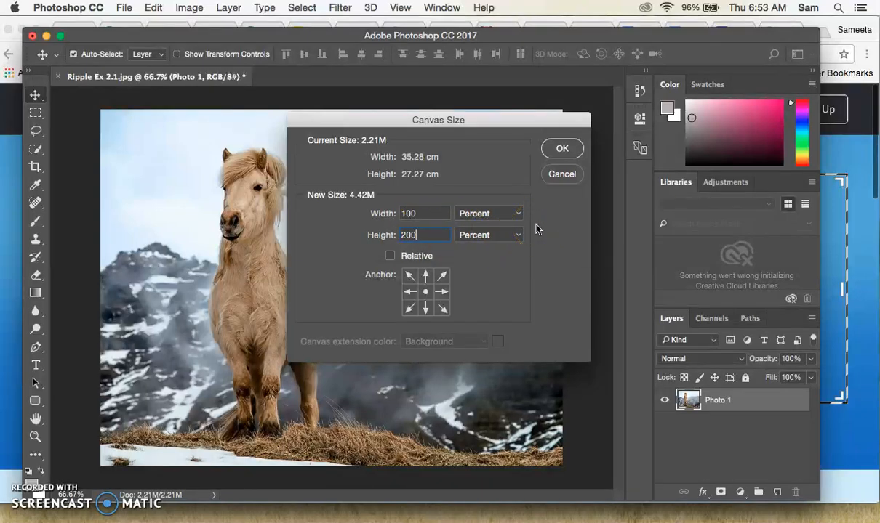
left_click(551, 156)
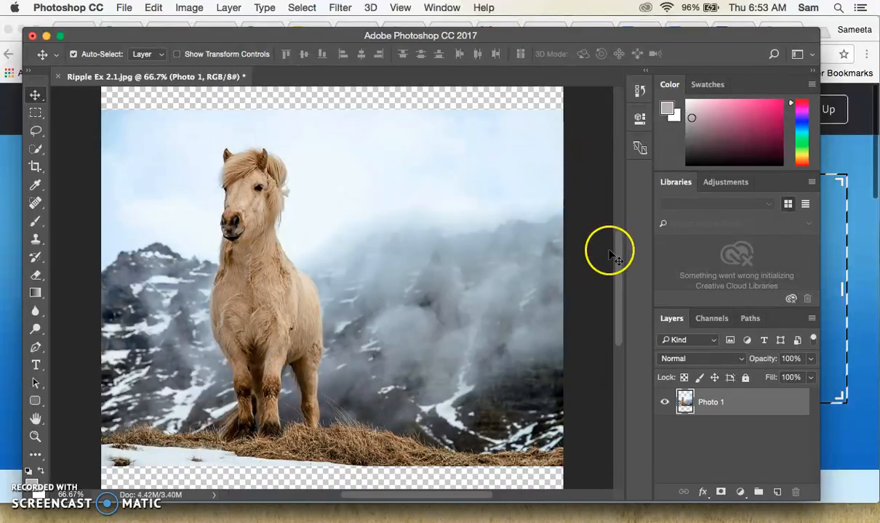
- Move the Photo 1 layer straight up so it fills the upper half of the extended canvas
left_click(35, 436)
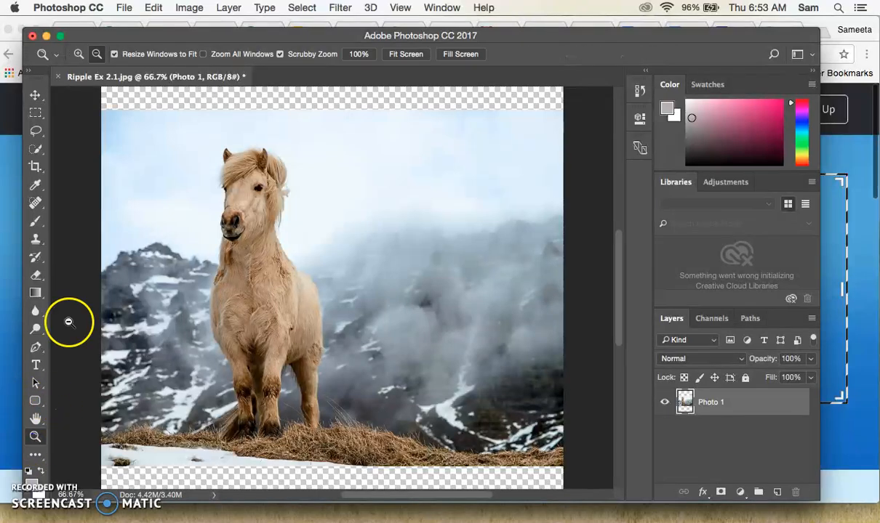
left_click(187, 186, "alt")
left_click(187, 184, "alt")
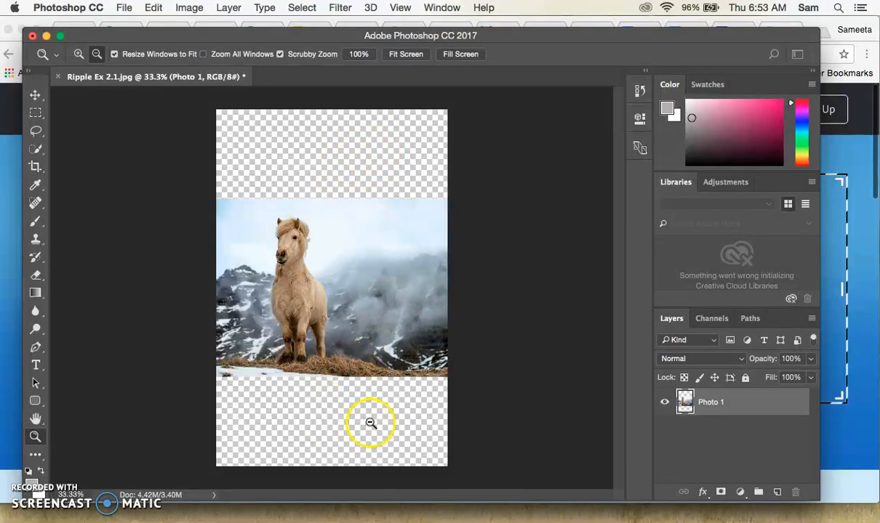
left_click(35, 95)
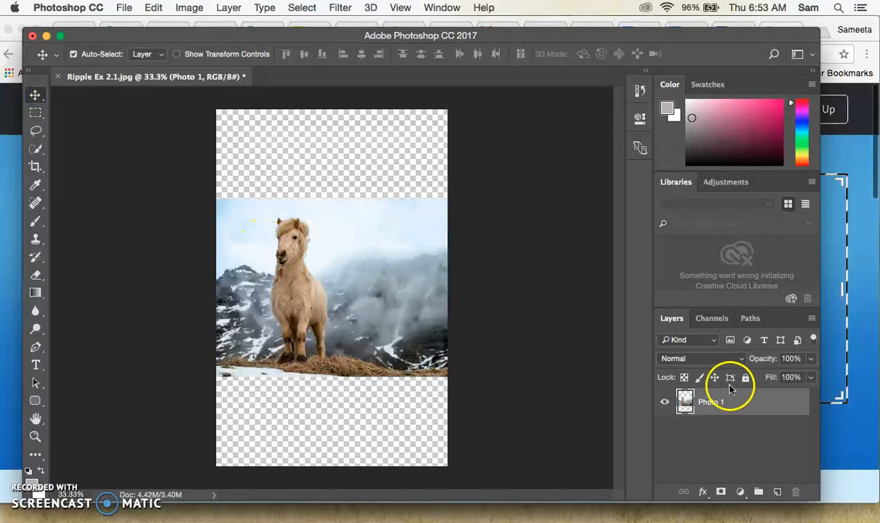
left_click_drag(396, 298, 397, 210)
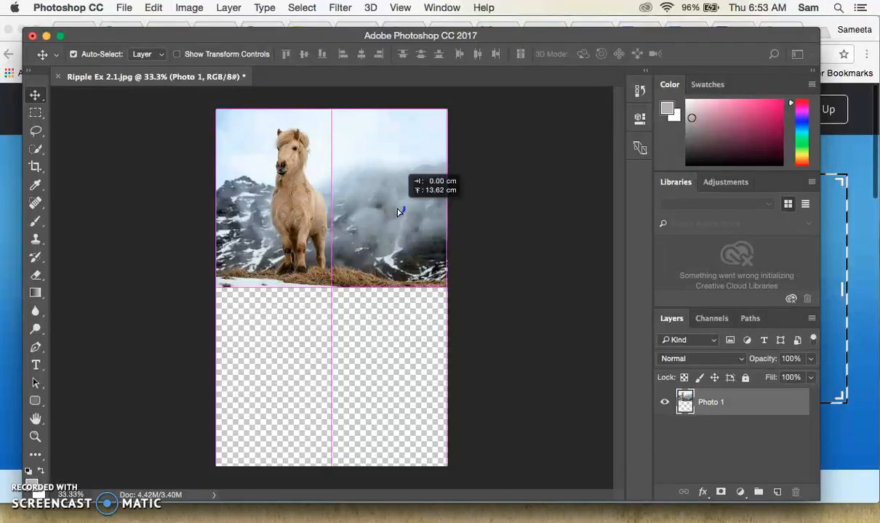
left_click_drag(399, 212, 398, 211)
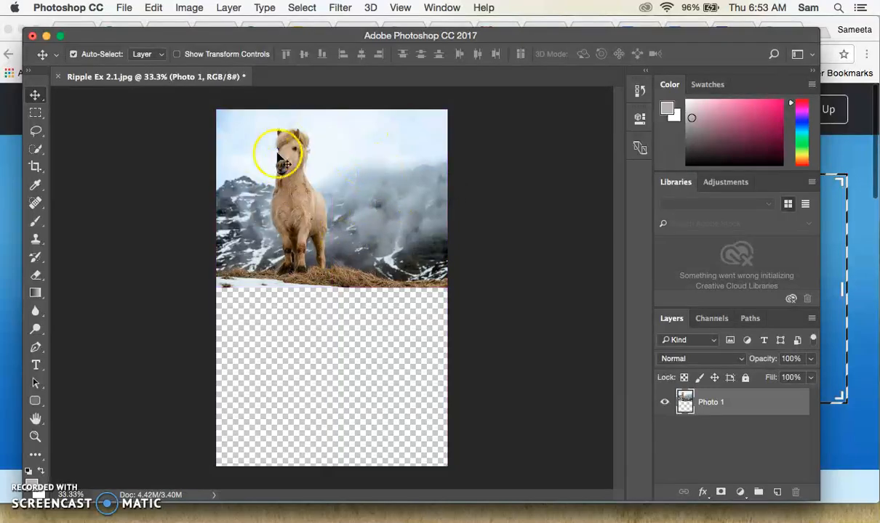
- Duplicate the Photo 1 layer within the same document, keeping the name Photo 1 copy
left_click(718, 402)
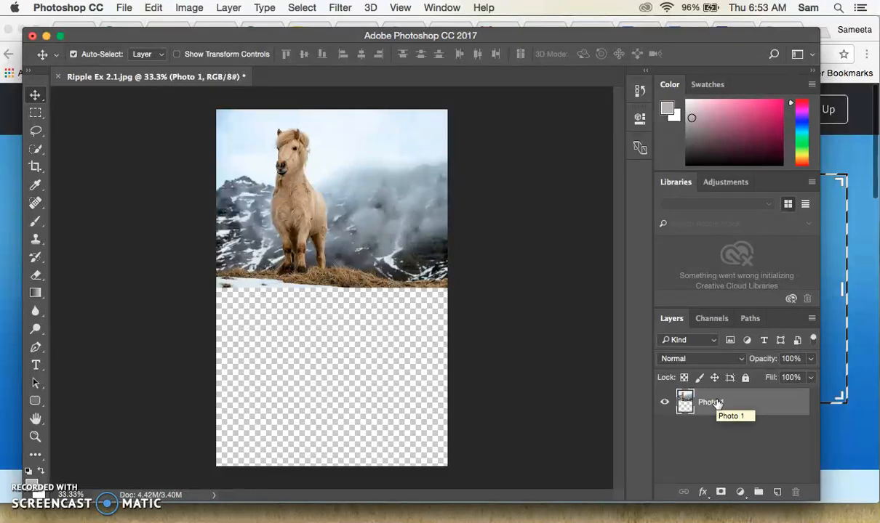
right_click(717, 402)
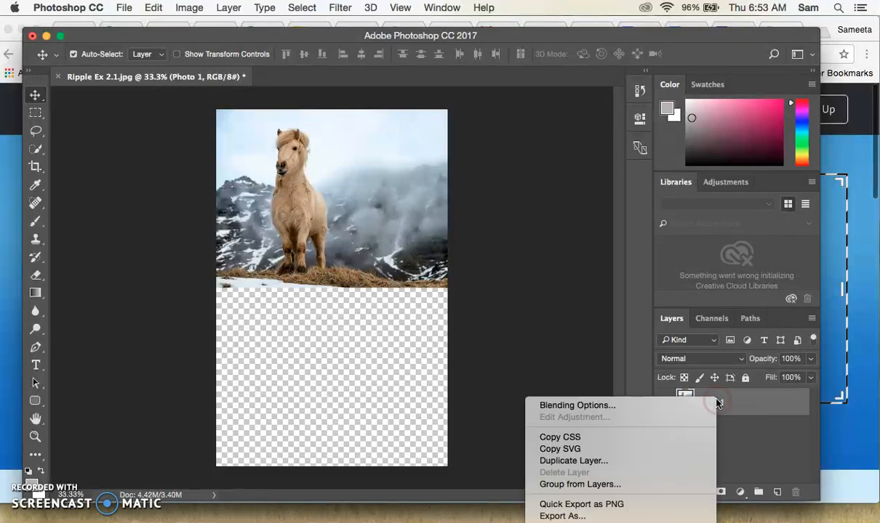
left_click(593, 461)
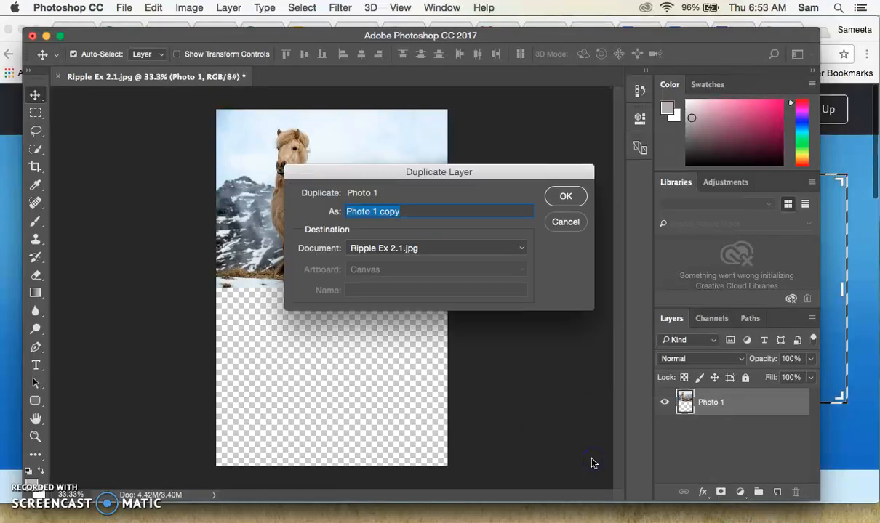
left_click(557, 203)
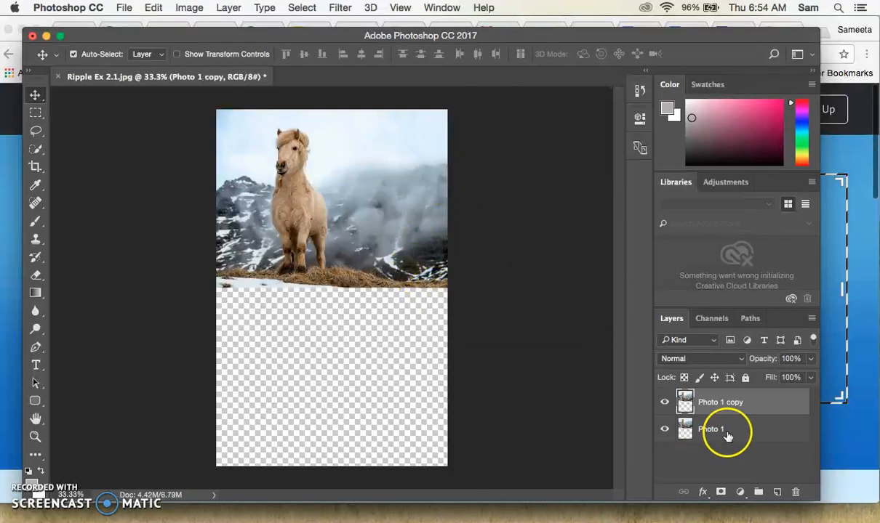
- Move the Photo 1 copy layer straight down to fill the empty lower half of the canvas
left_click_drag(727, 435, 709, 430)
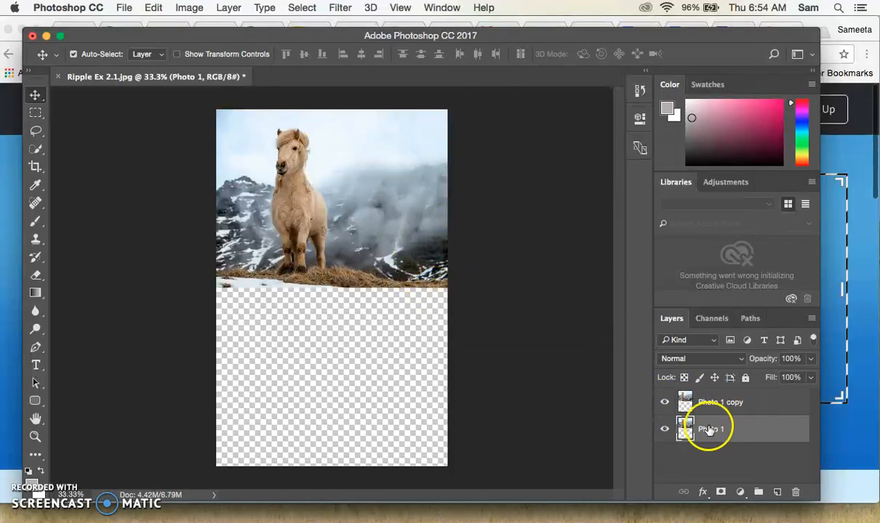
left_click(716, 404)
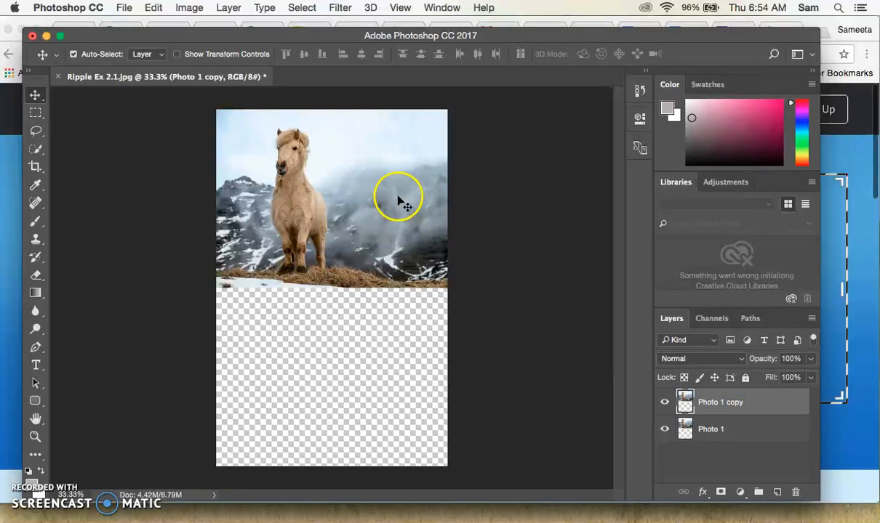
left_click_drag(395, 198, 396, 371)
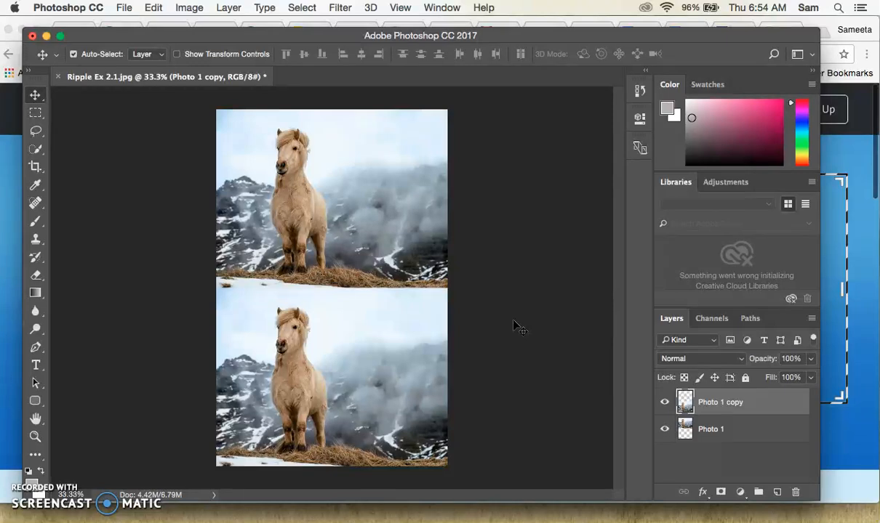
- Flip the Photo 1 copy layer vertically with Free Transform so it mirrors the photo above
left_click(762, 404)
key("ctrl+t")
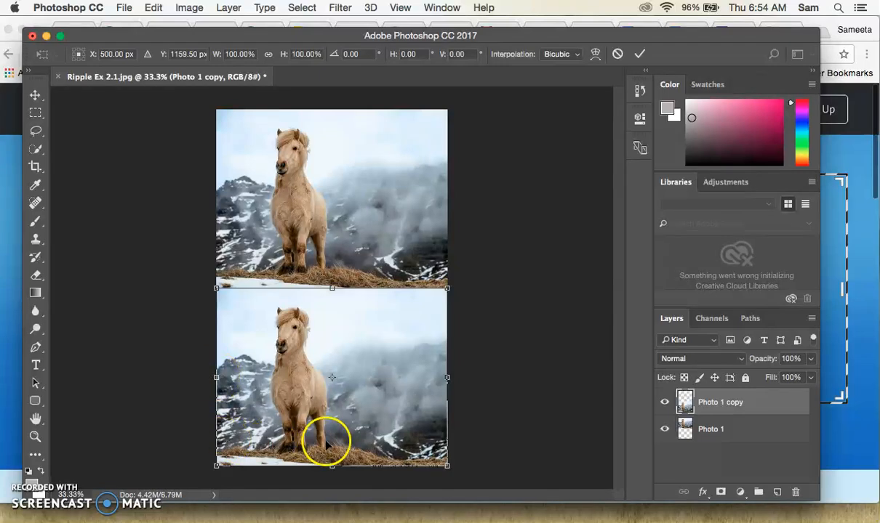
right_click(349, 350)
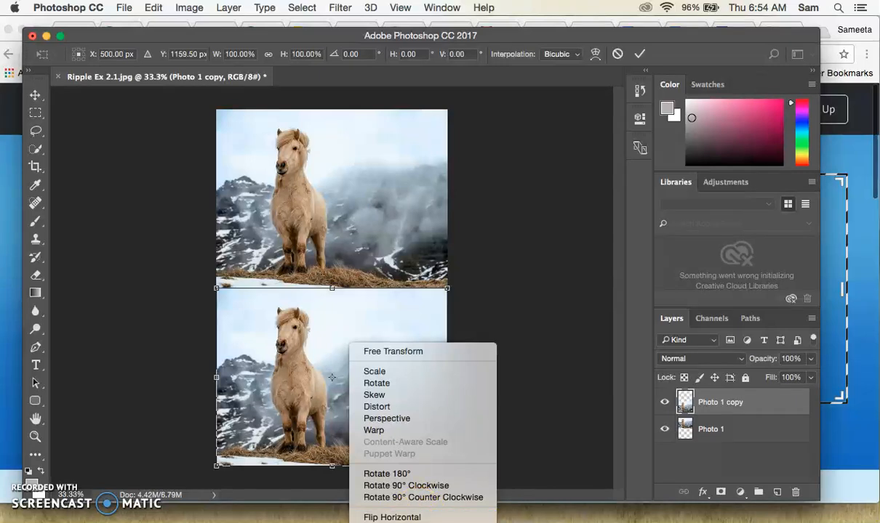
left_click(392, 522)
left_click(526, 306)
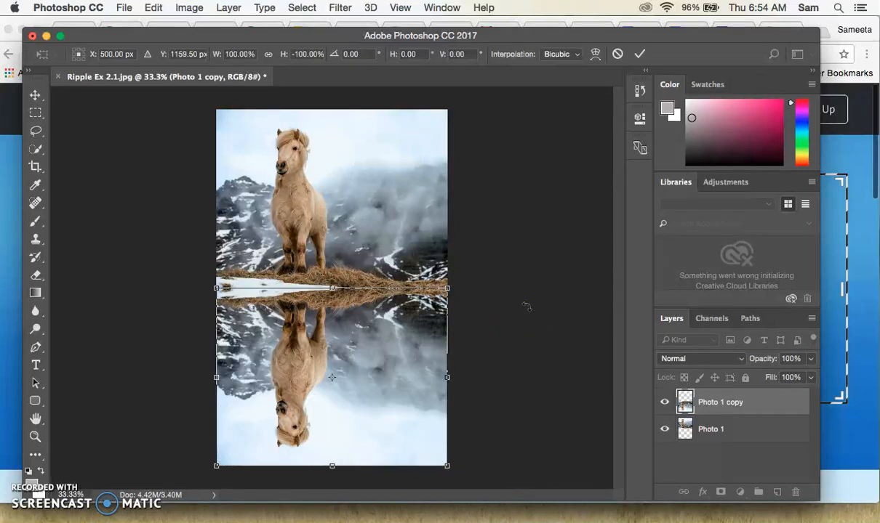
key("Return")
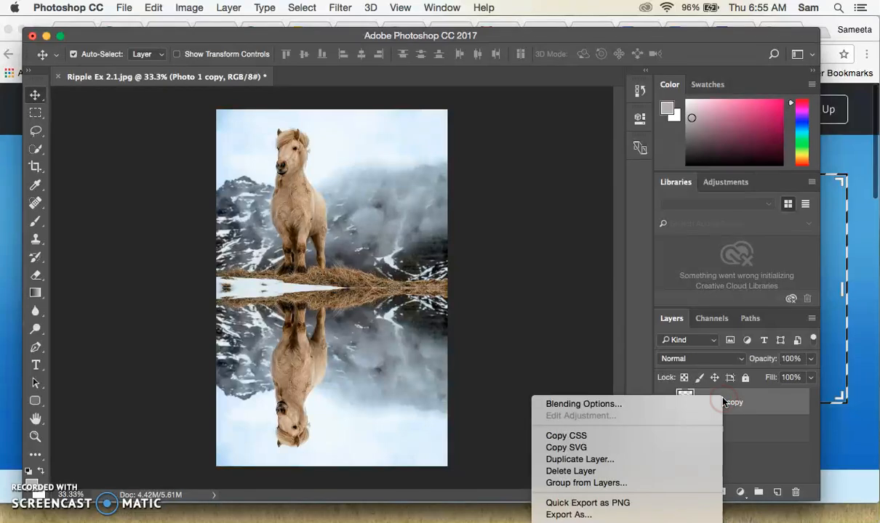
- Convert the flipped Photo 1 copy layer to a Smart Object
scroll(681, 473, "down", 5)
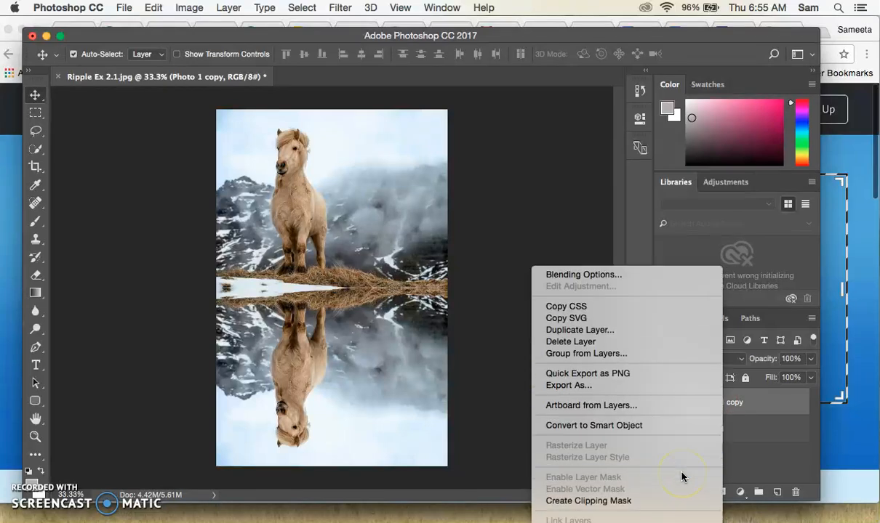
scroll(681, 475, "down", 3)
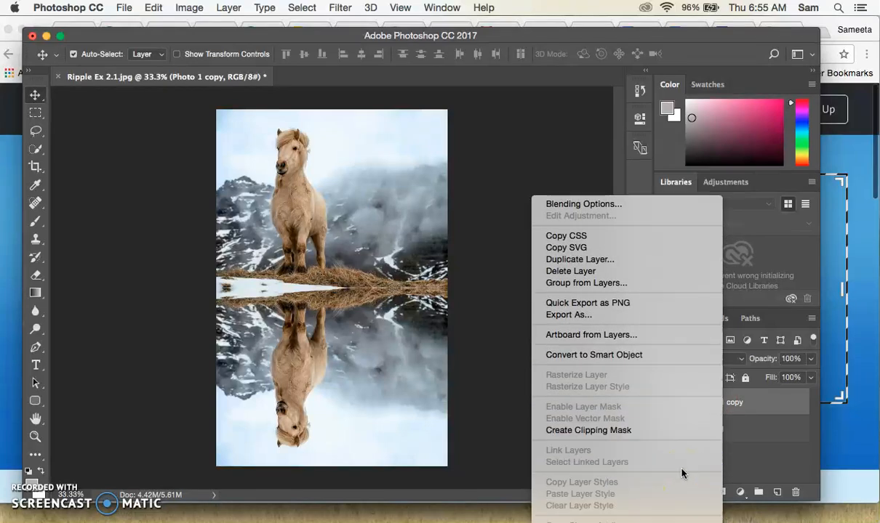
left_click(639, 356)
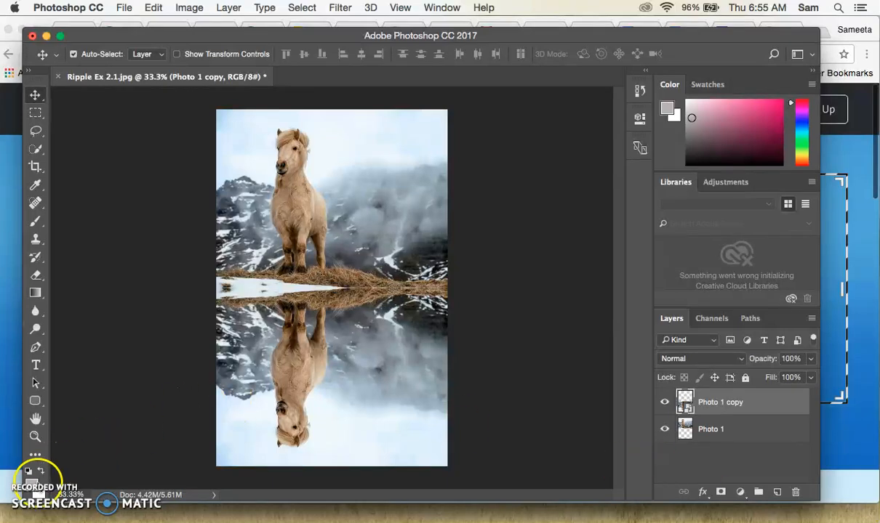
- Reorder the layers so that Photo 1 copy lies beneath Photo 1, and keep the copy selected
left_click(29, 491)
left_click(559, 401)
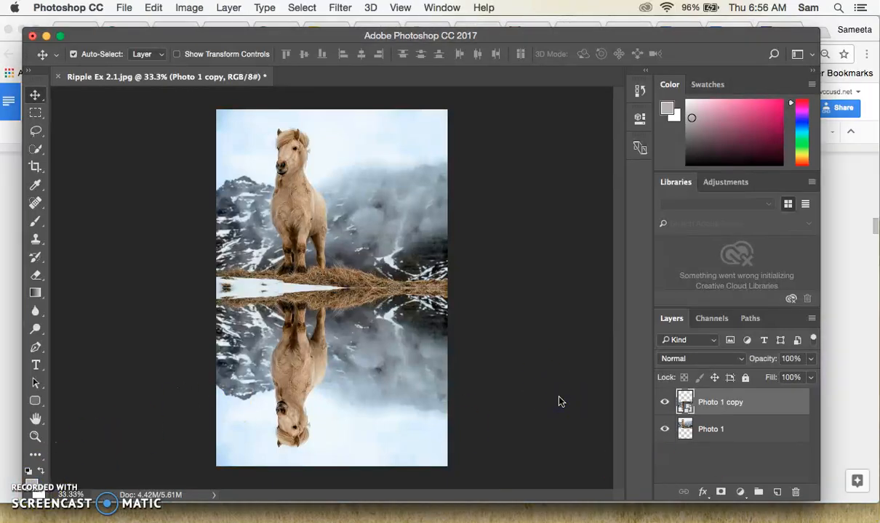
left_click_drag(614, 384, 712, 445)
left_click(714, 402)
left_click_drag(698, 405, 698, 435)
left_click(722, 434)
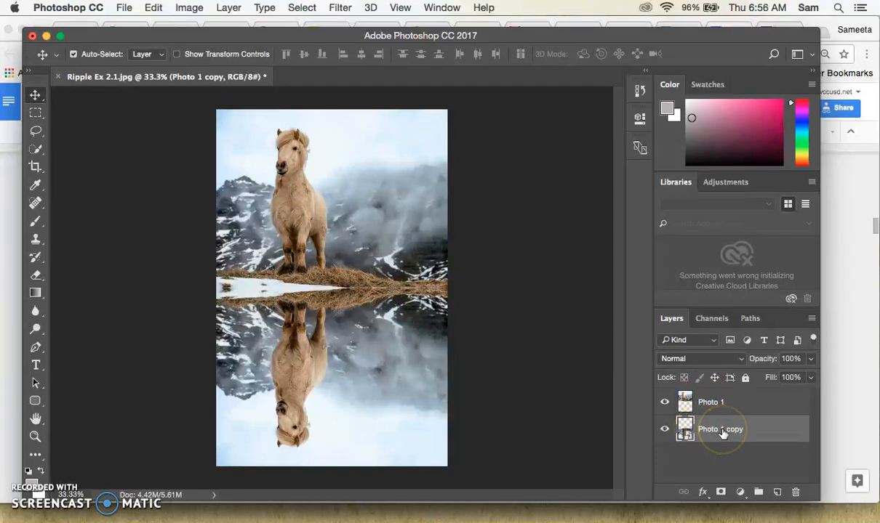
left_click_drag(743, 431, 721, 436)
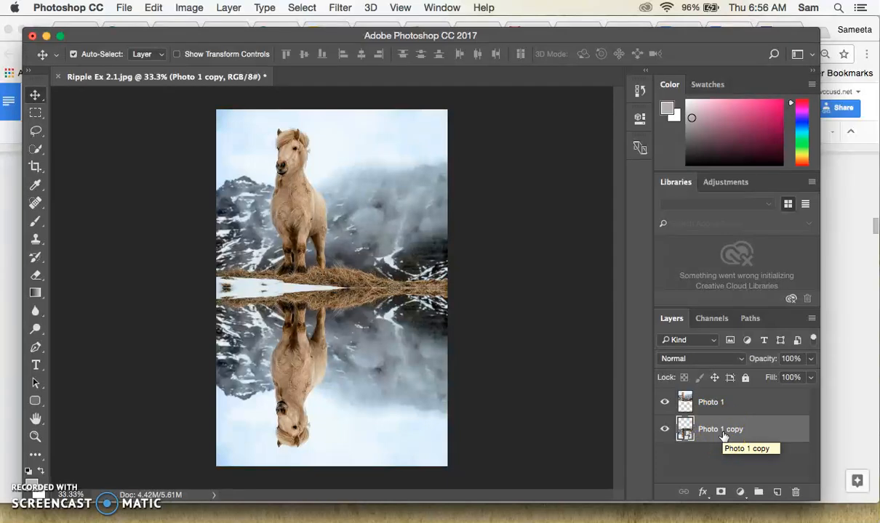
right_click(721, 434)
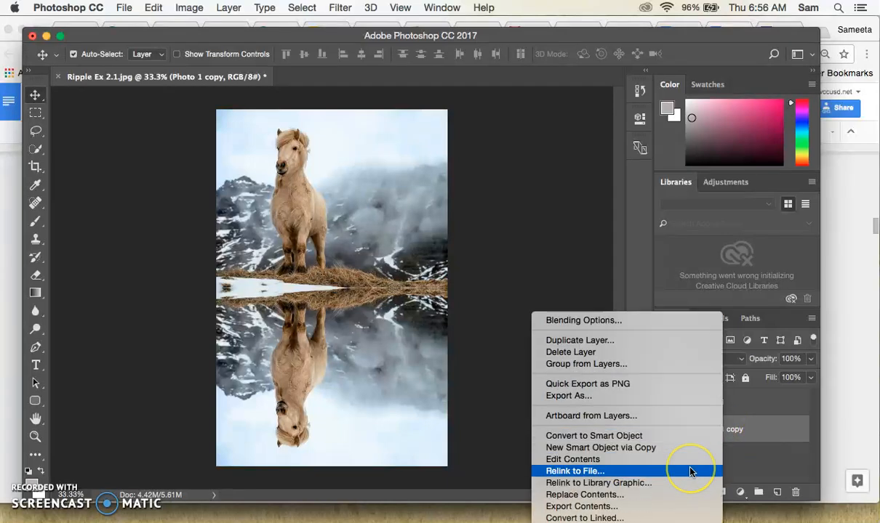
scroll(690, 472, "down", 10)
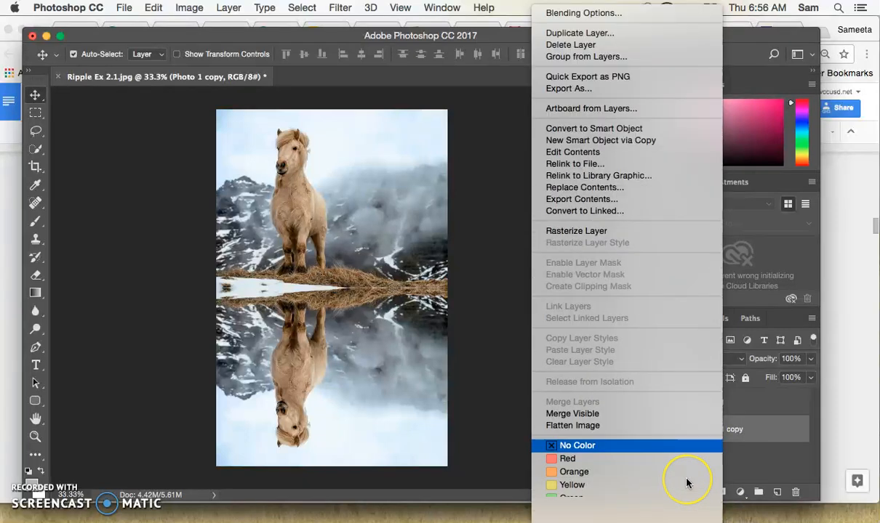
scroll(687, 480, "down", 2)
left_click(744, 434)
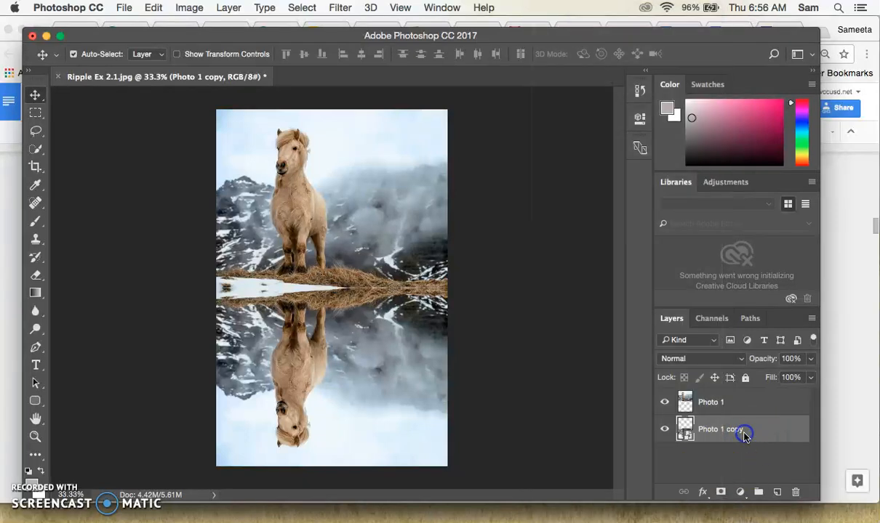
left_click(719, 431)
right_click(718, 432)
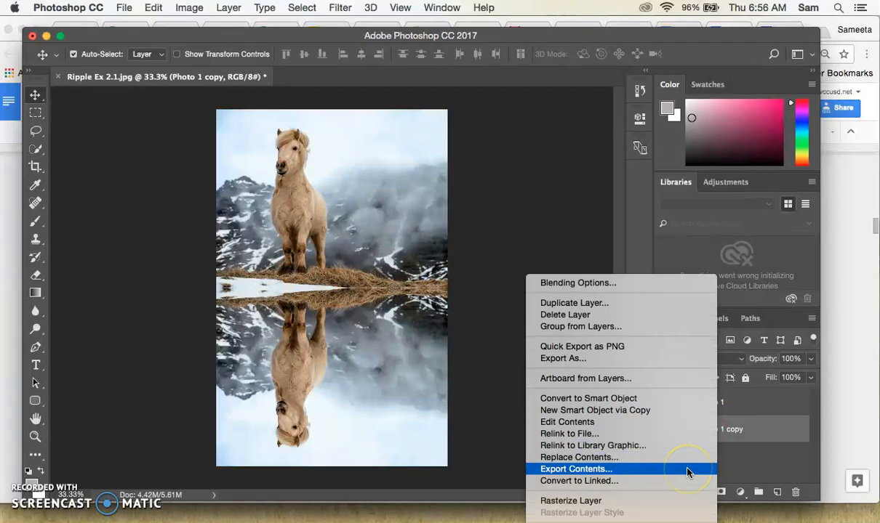
left_click(735, 430)
- Rename the Photo 1 copy layer as Reflection
double_click(735, 430)
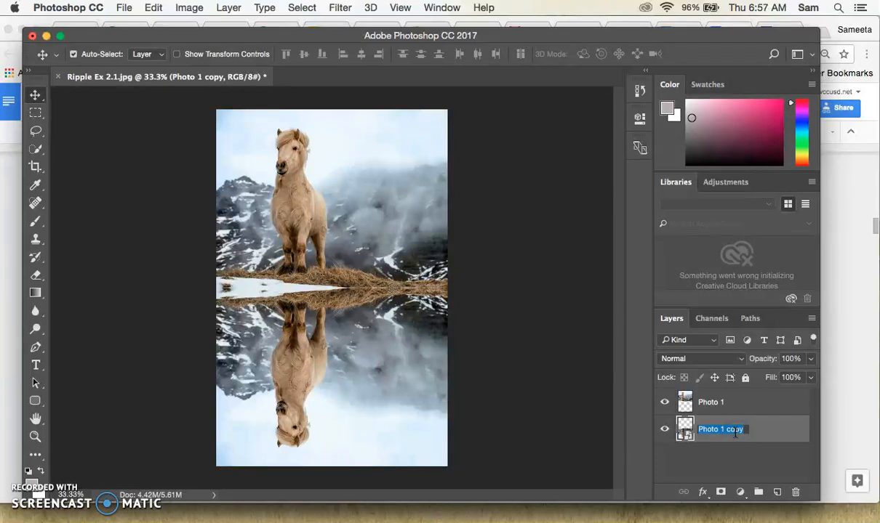
type("Reflection")
left_click(711, 465)
left_click_drag(705, 404, 700, 434)
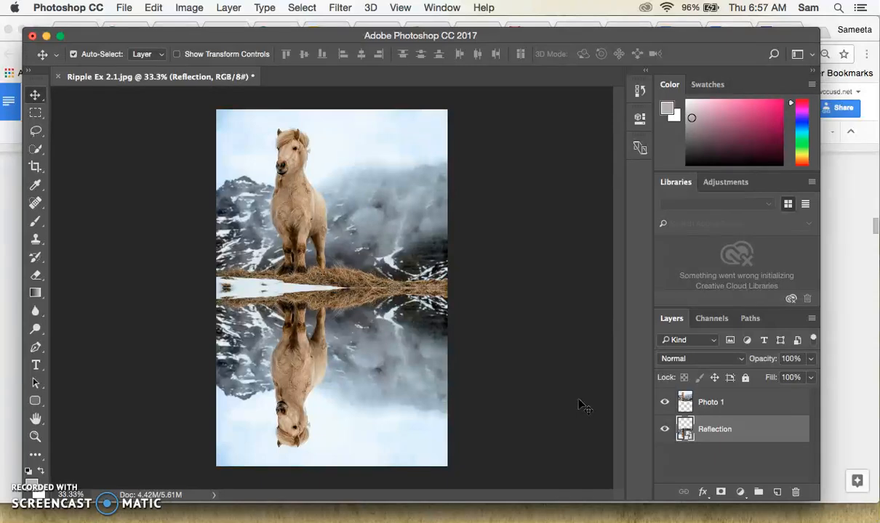
left_click_drag(683, 423, 555, 299)
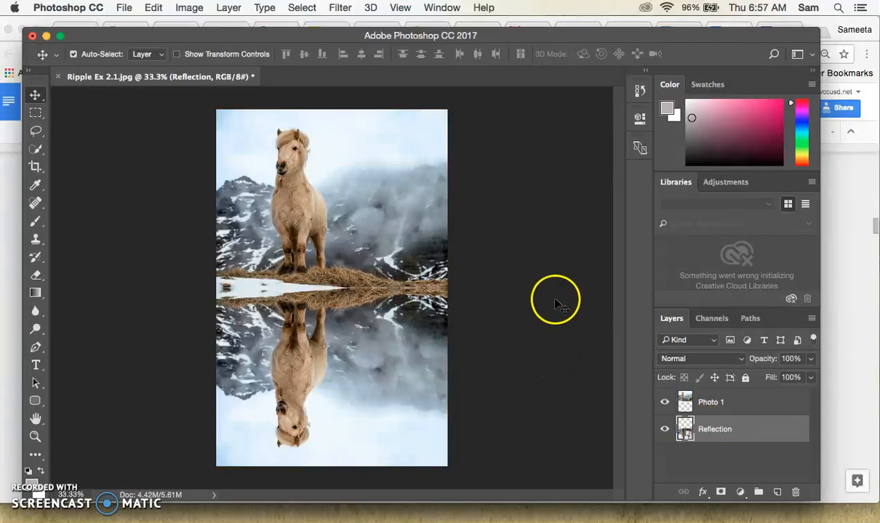
- Start a Motion Blur filter on the Reflection layer and set its angle to 90°
left_click(341, 9)
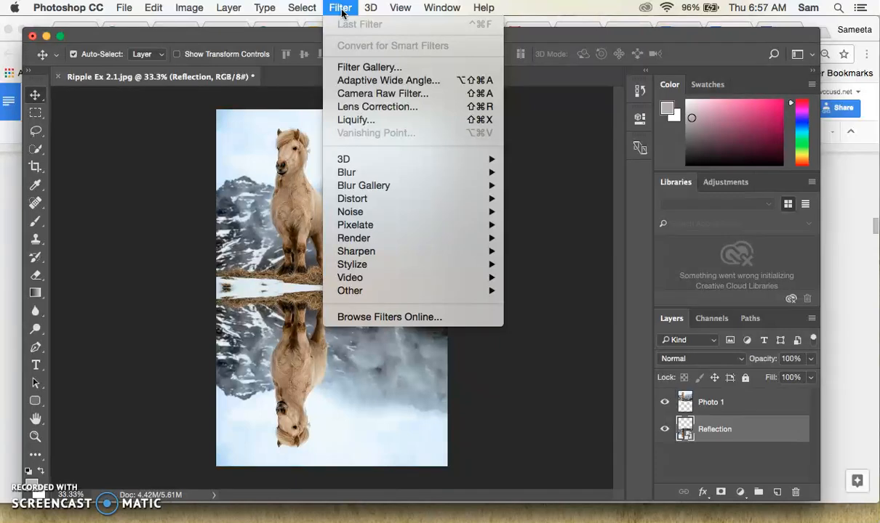
mouse_move(386, 173)
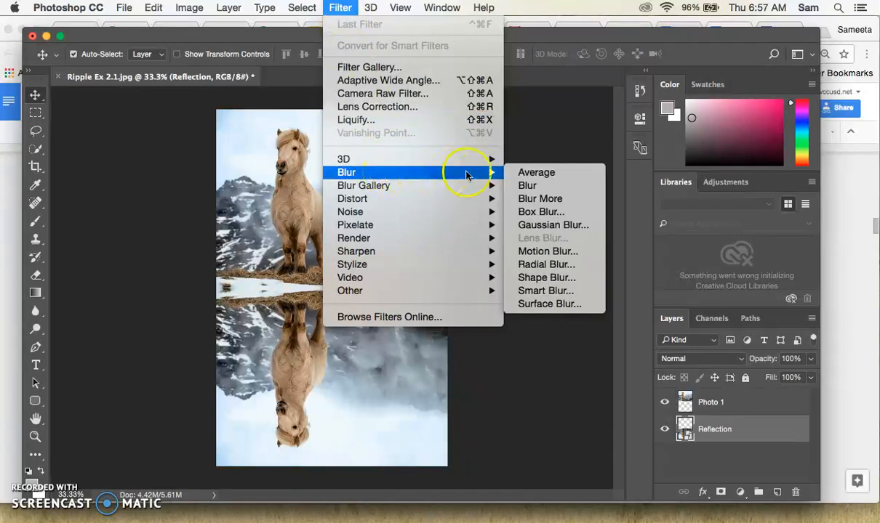
left_click(546, 252)
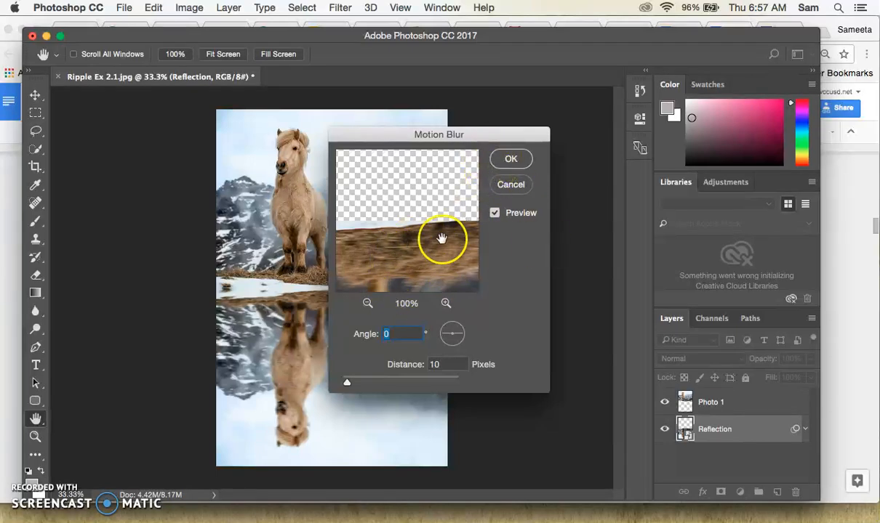
left_click_drag(462, 141, 589, 114)
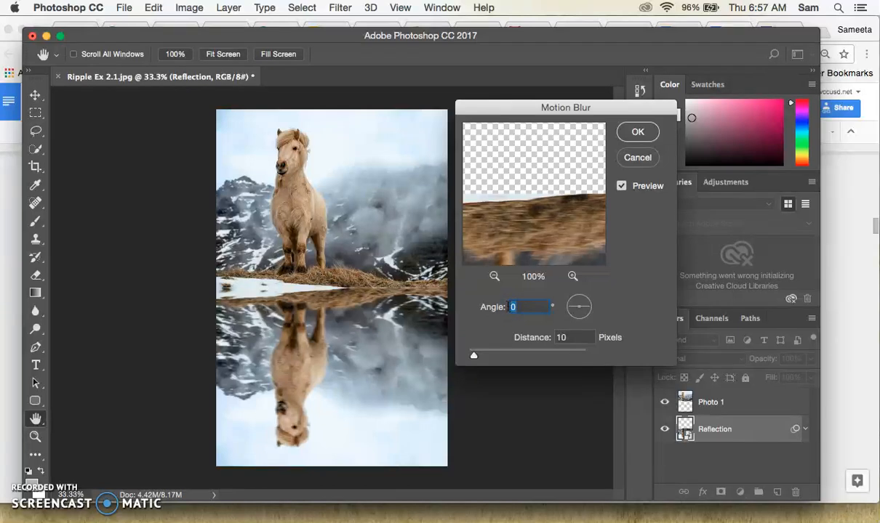
type("90")
left_click(521, 251)
left_click(524, 331)
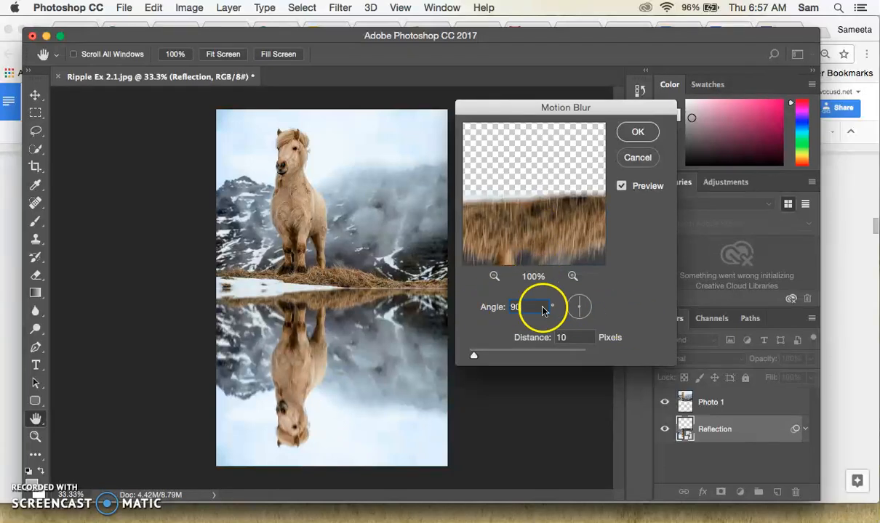
- Try Motion Blur distances of 150, 50 and 35 pixels on the reflection
left_click(535, 337)
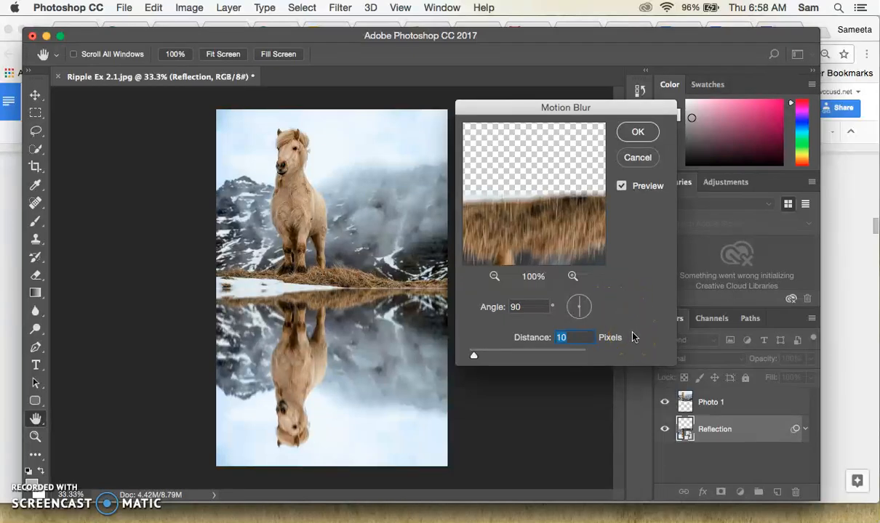
type("150")
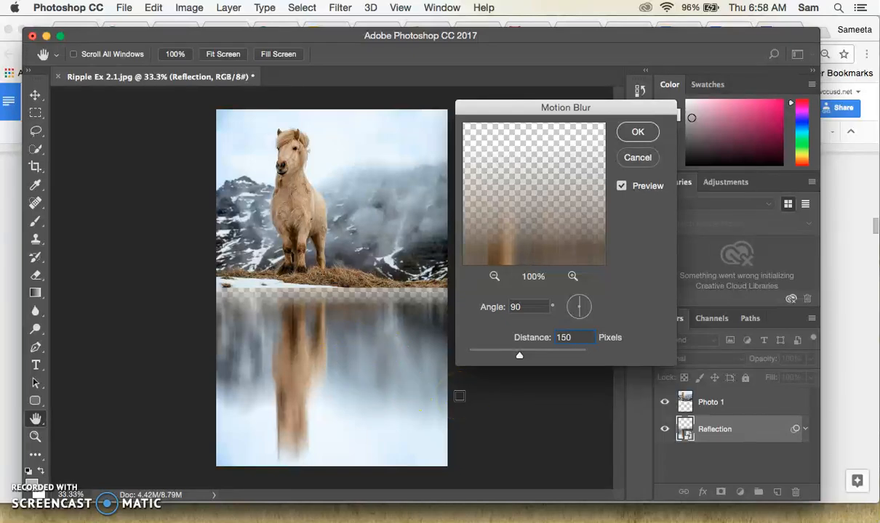
key("BackSpace")
key("BackSpace")
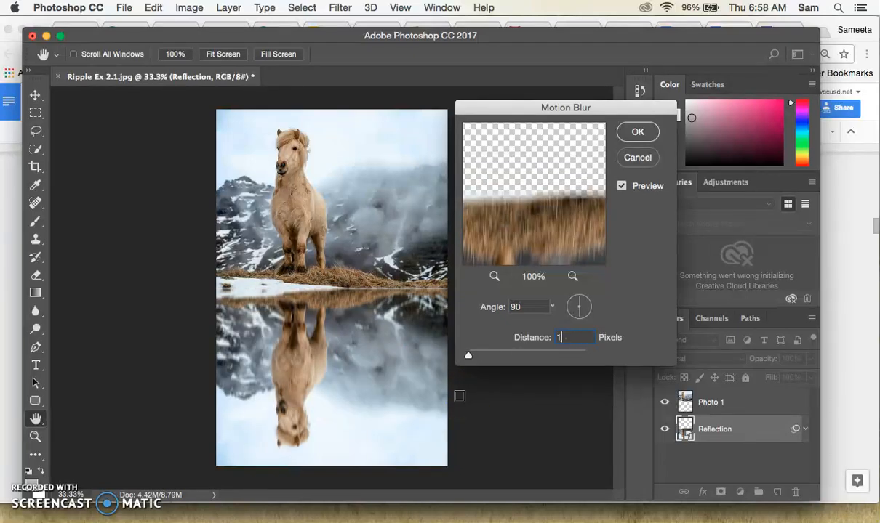
key("BackSpace")
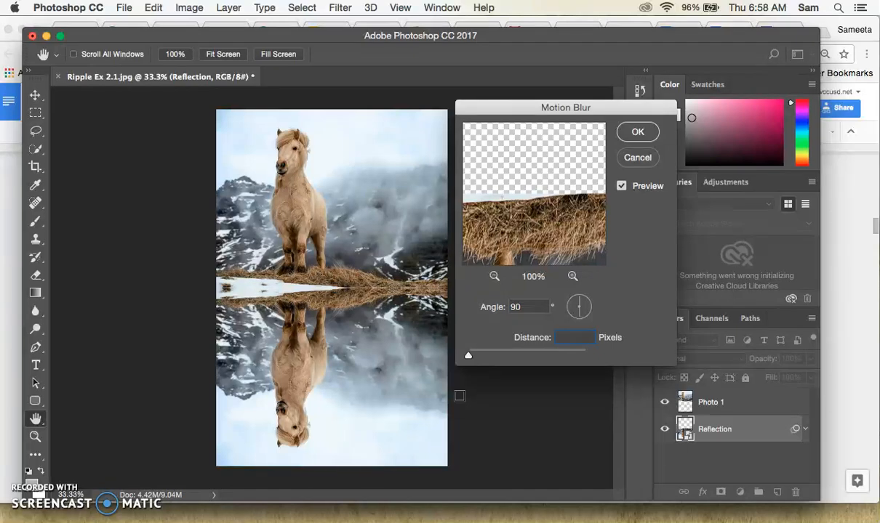
type("50")
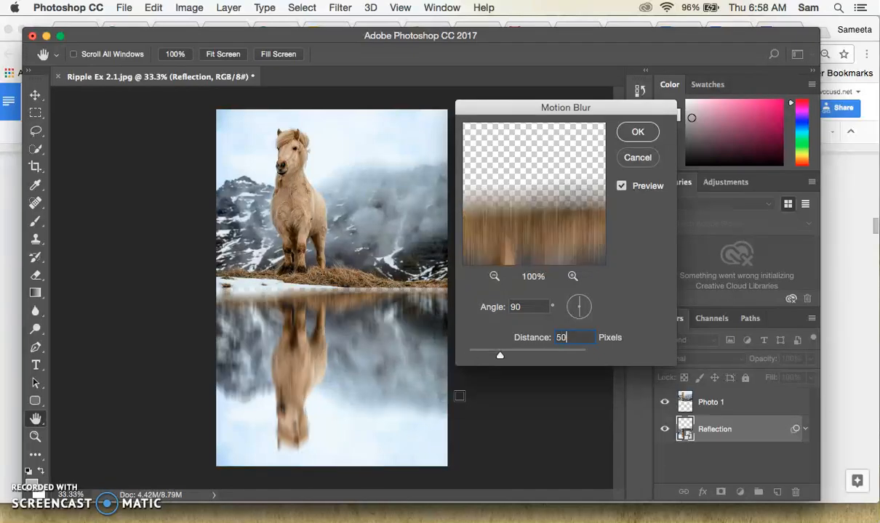
left_click(495, 398)
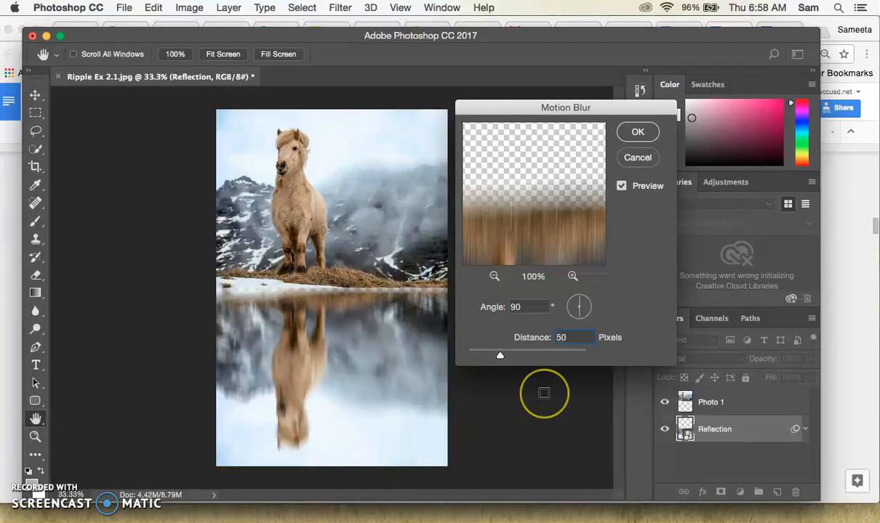
key("BackSpace")
key("BackSpace")
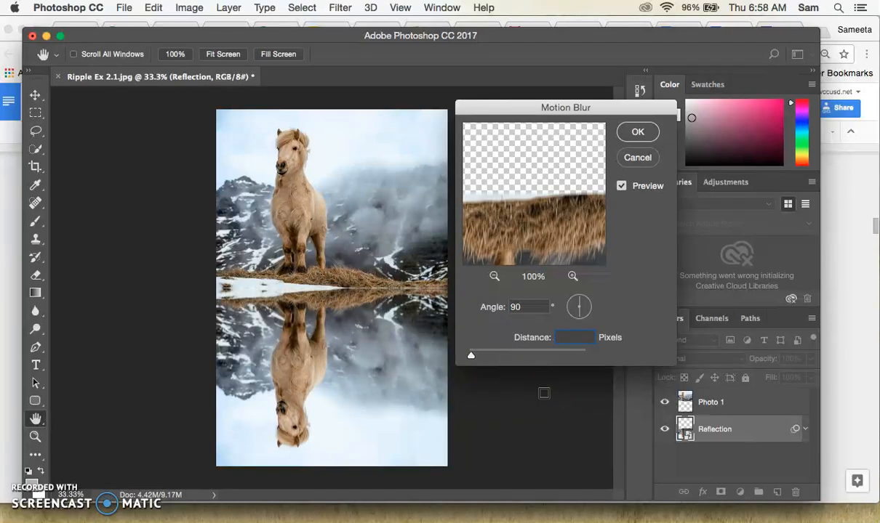
type("35")
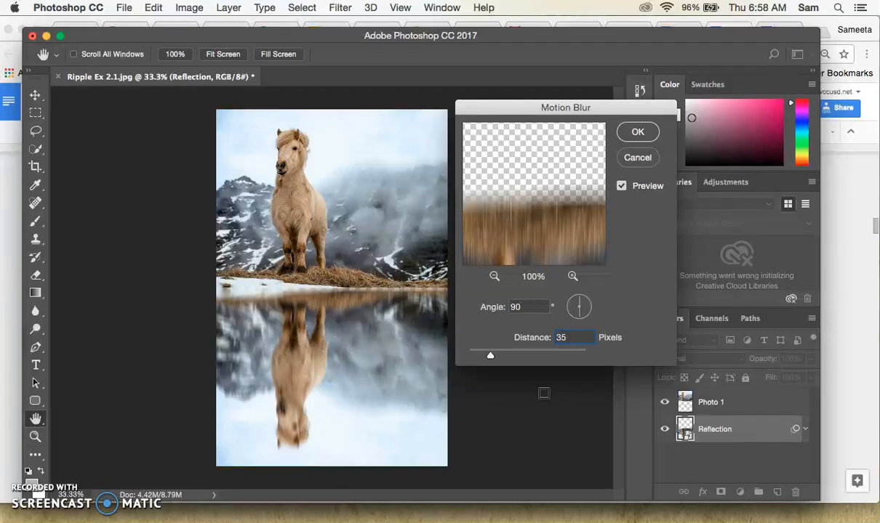
left_click(649, 133)
- Set the Motion Blur distance to 30 pixels and apply the filter to the Reflection layer
left_click(567, 333)
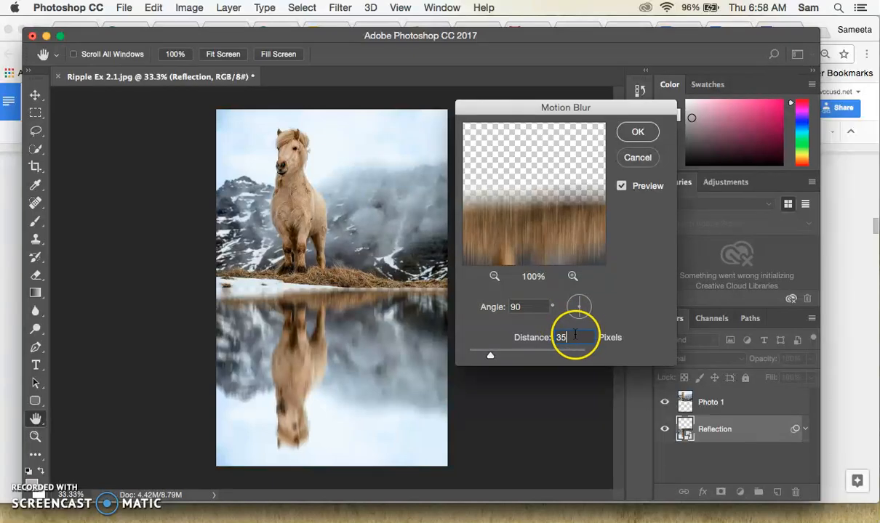
key("BackSpace")
type("0")
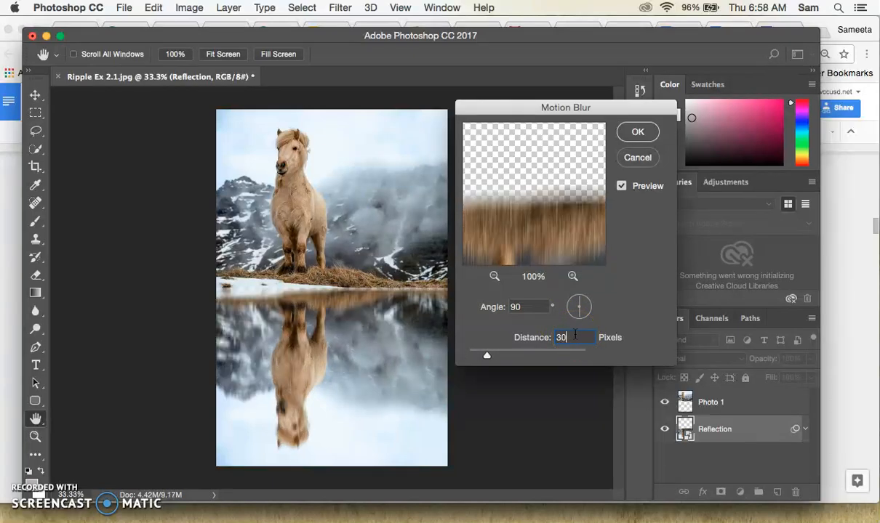
left_click(629, 138)
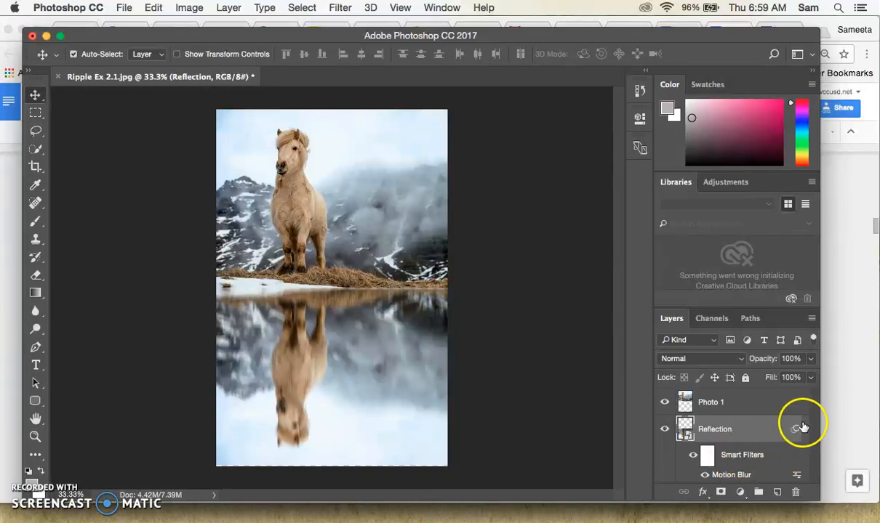
- Hide and show the Reflection layer's smart filters to compare the image with and without the Motion Blur
left_click(690, 455)
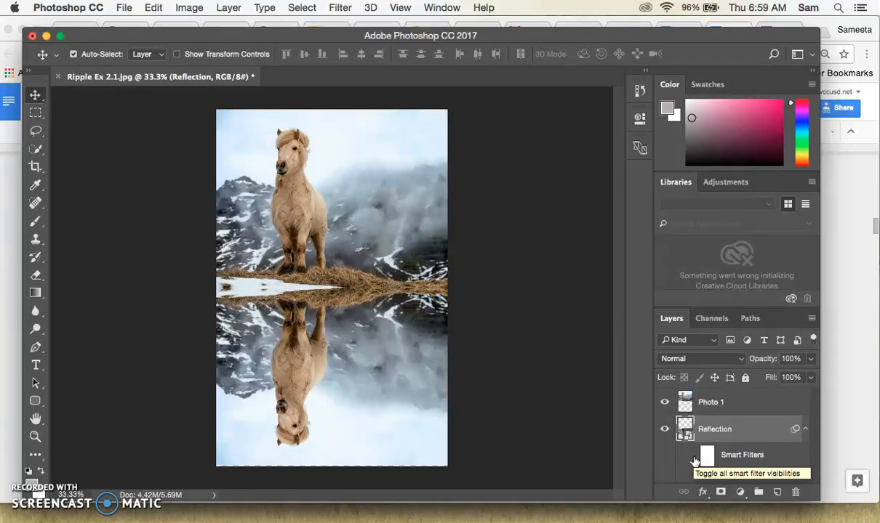
left_click(694, 460)
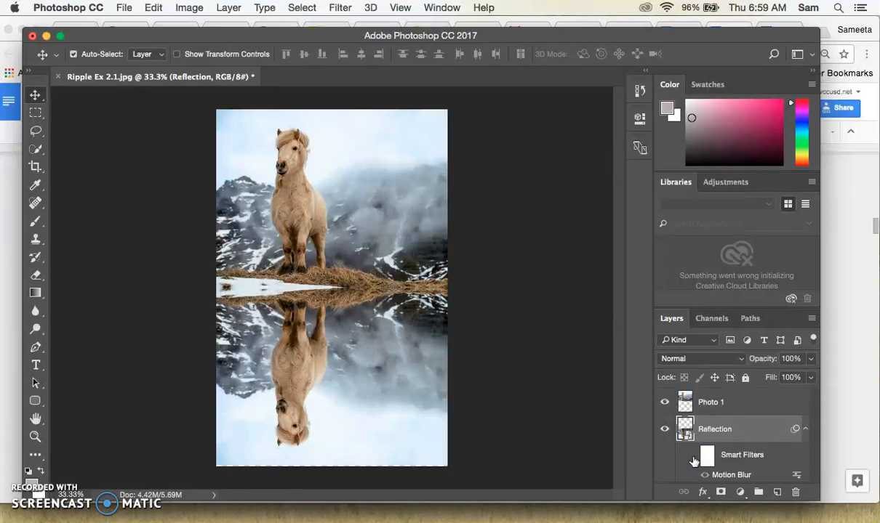
left_click(693, 458)
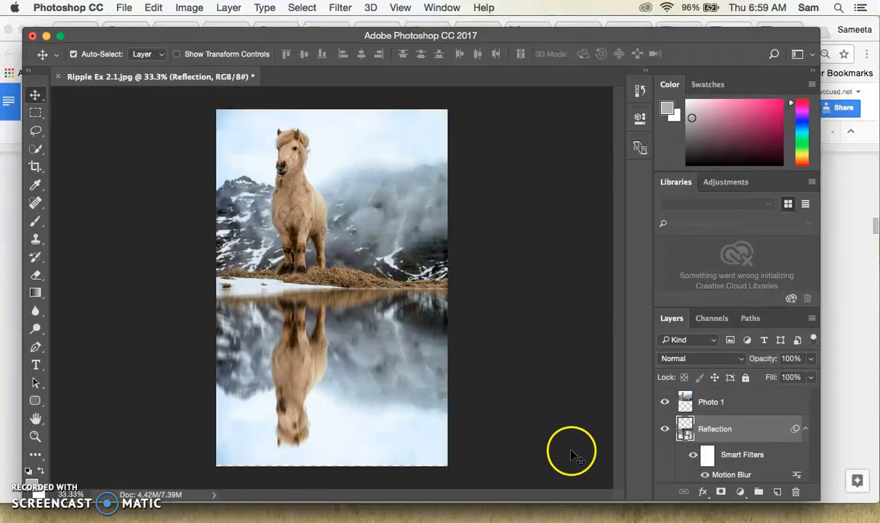
left_click(27, 486)
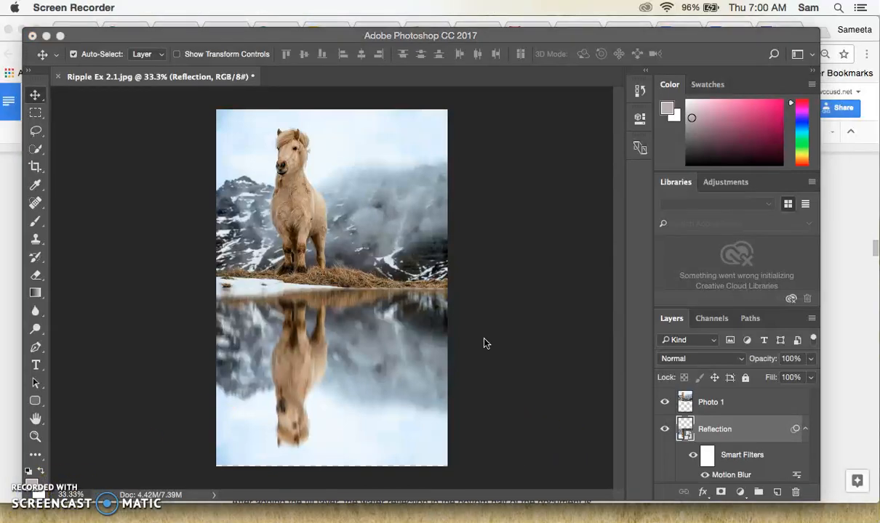
left_click(538, 314)
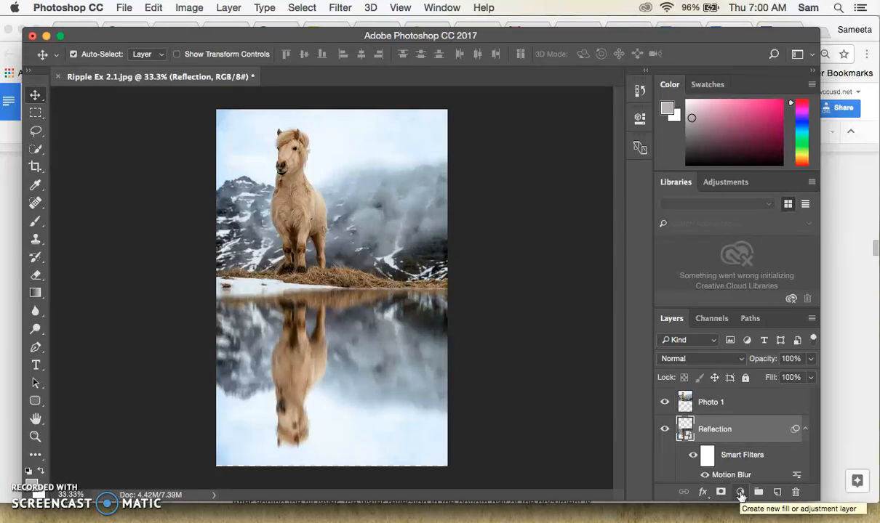
left_click(228, 9)
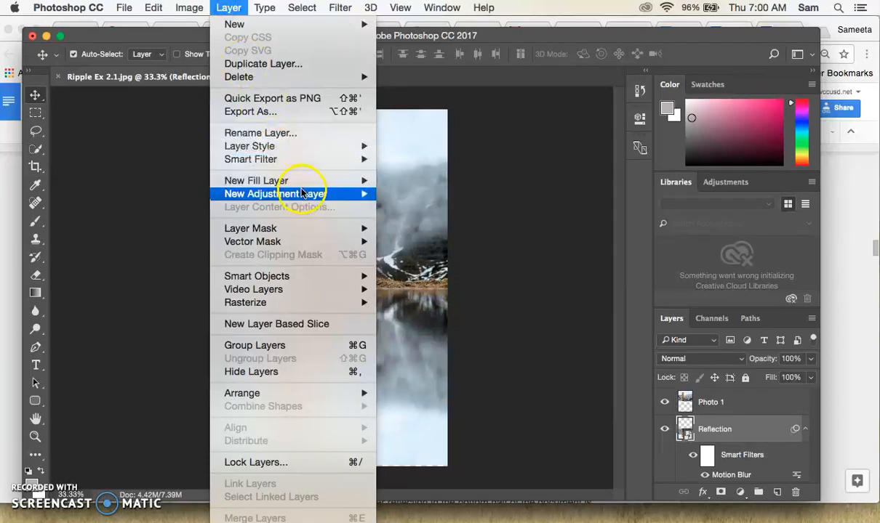
mouse_move(349, 192)
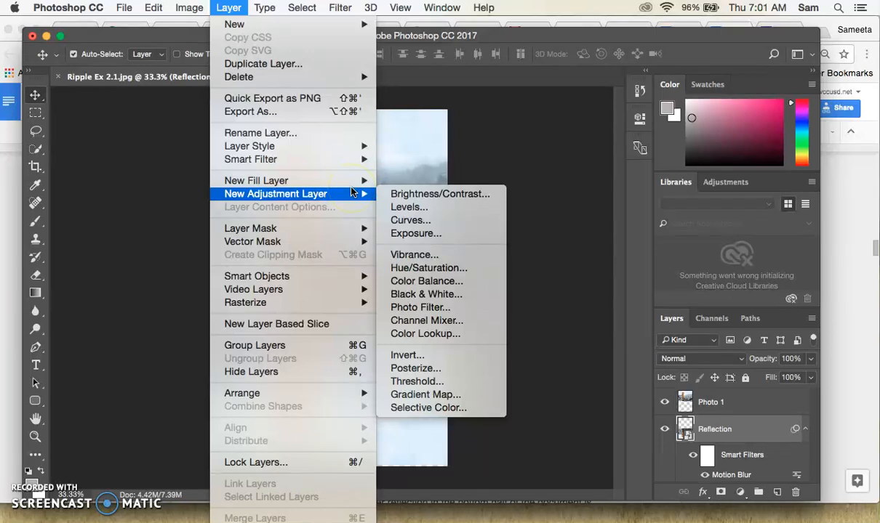
- Add a Solid Color fill layer in teal (#2fd2b9) above the Reflection layer
left_click(740, 494)
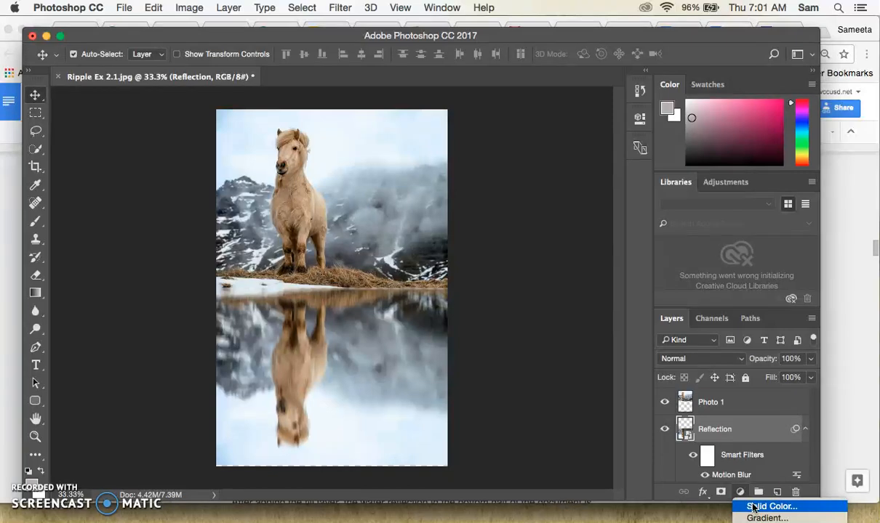
left_click(753, 508)
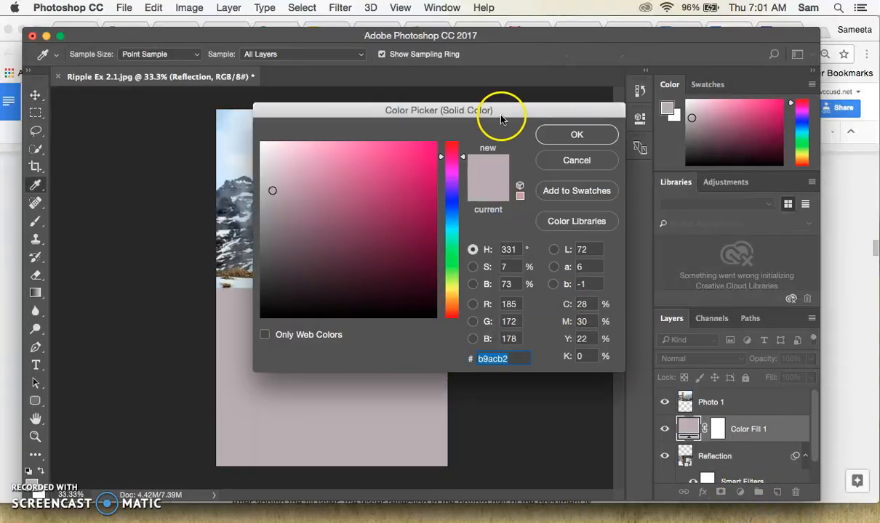
left_click_drag(501, 119, 689, 128)
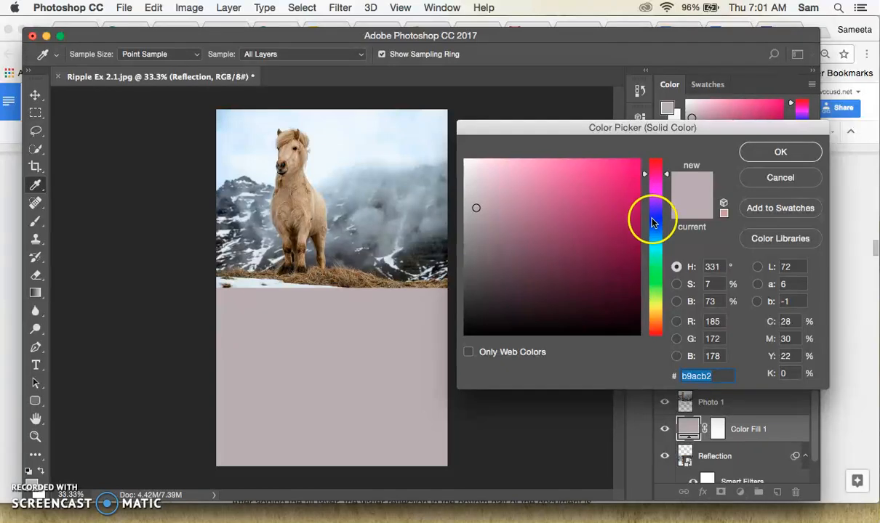
mouse_move(653, 247)
left_mouse_down()
mouse_move(662, 228)
mouse_move(663, 253)
left_mouse_up()
mouse_move(604, 210)
left_mouse_down()
mouse_move(586, 185)
mouse_move(601, 190)
left_mouse_up()
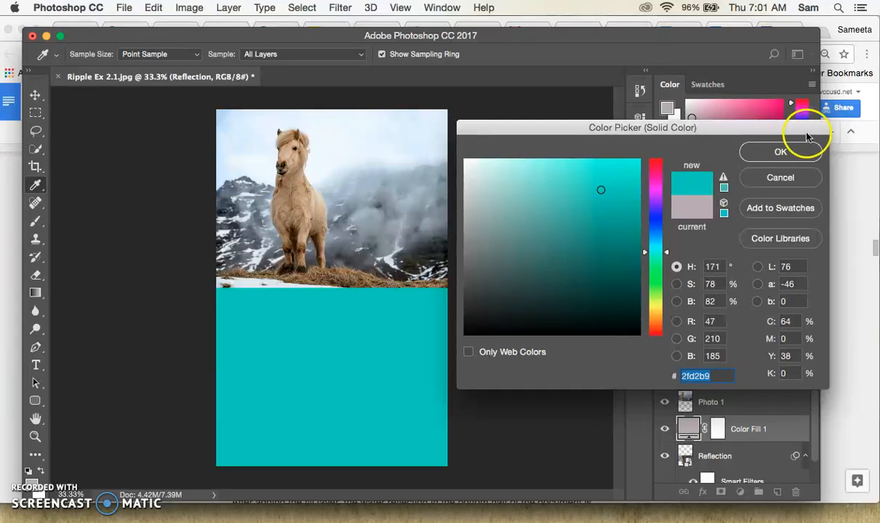
left_click(775, 160)
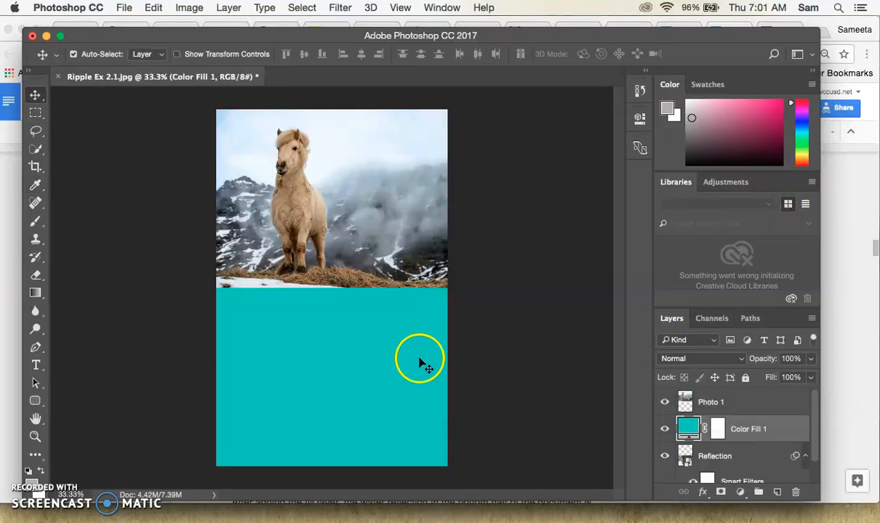
- Move the Color Fill 1 layer below the Reflection layer in the layer stack
left_click(15, 486)
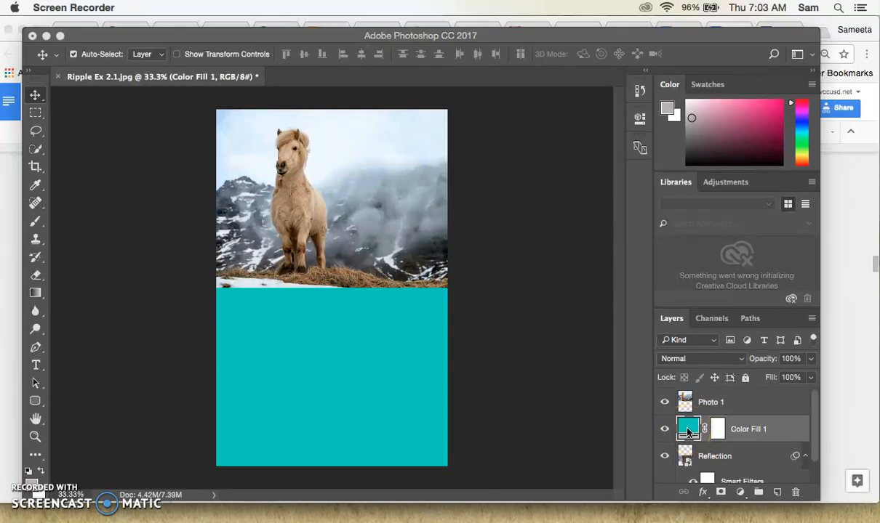
scroll(763, 409, "down", 1)
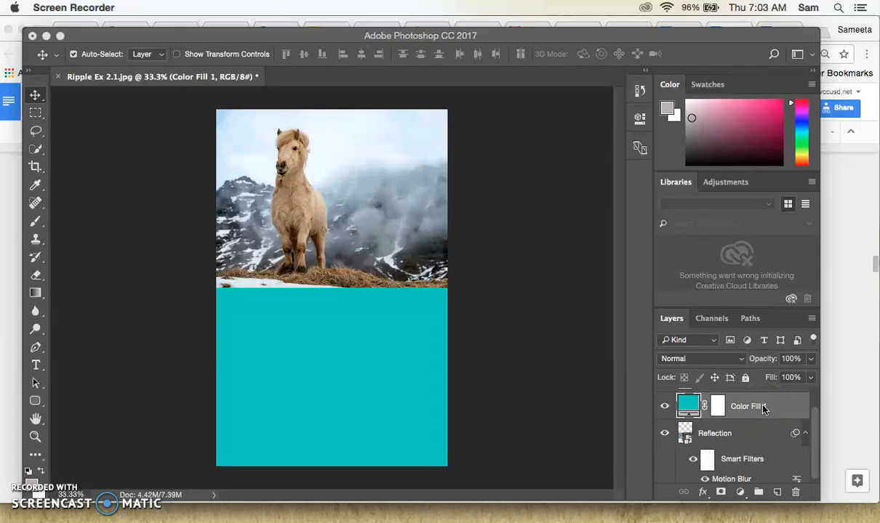
left_click_drag(748, 406, 729, 478)
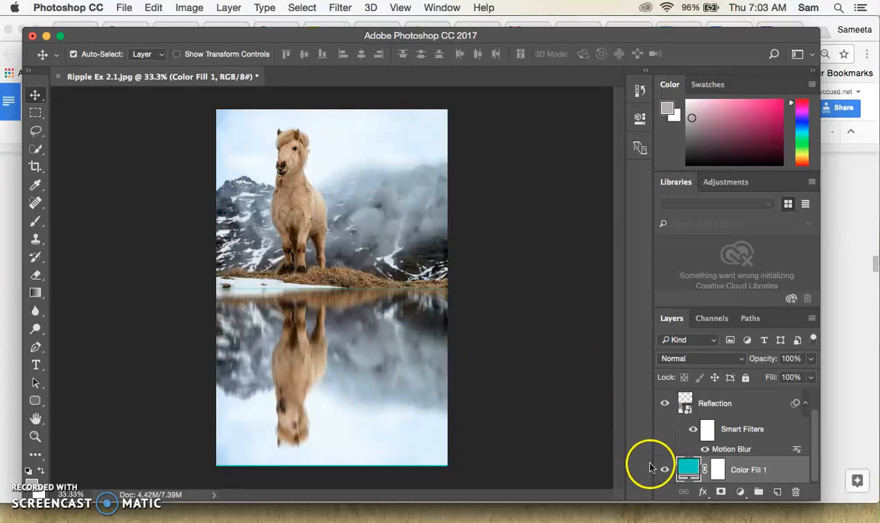
- Draw a linear black-to-white gradient on the Reflection layer's smart filter mask, from the image's bottom edge up to just below the waterline
left_click(711, 432)
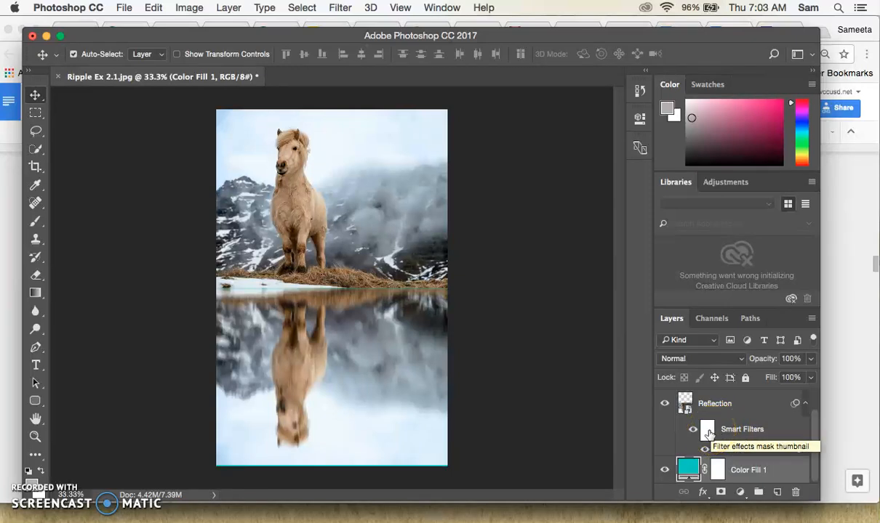
left_click(708, 433)
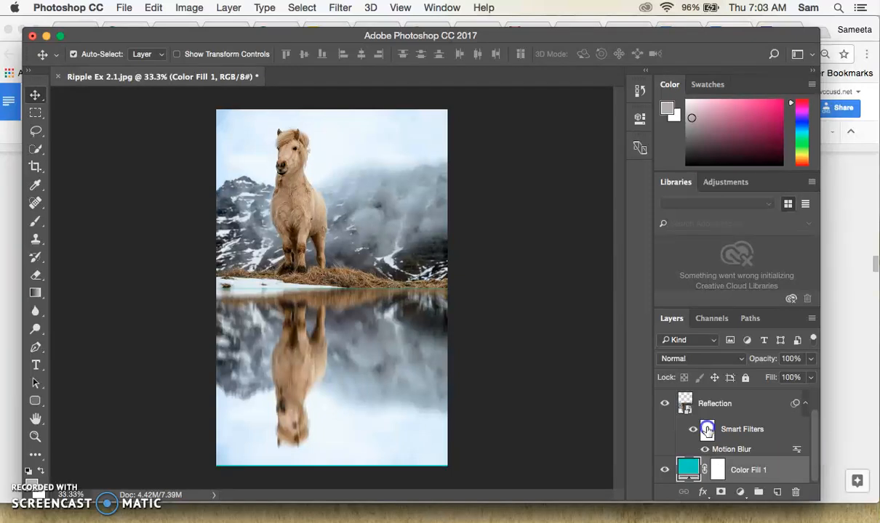
double_click(707, 430)
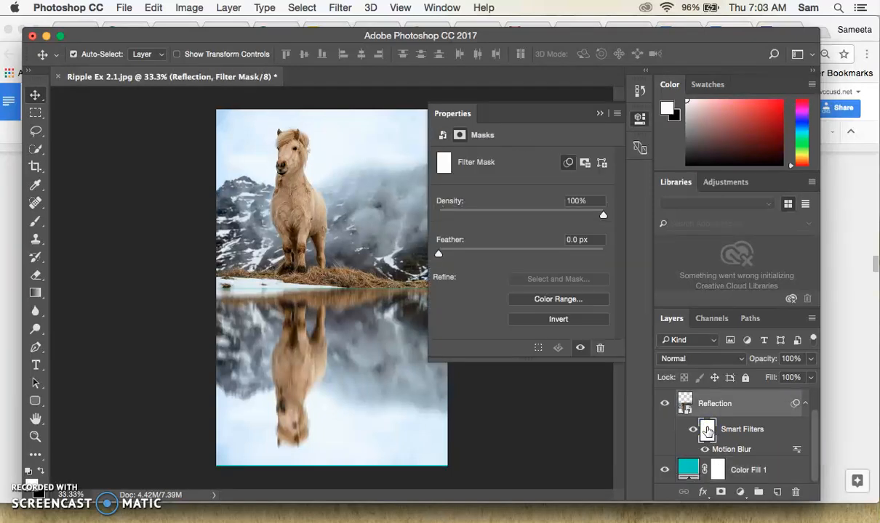
left_click(706, 431)
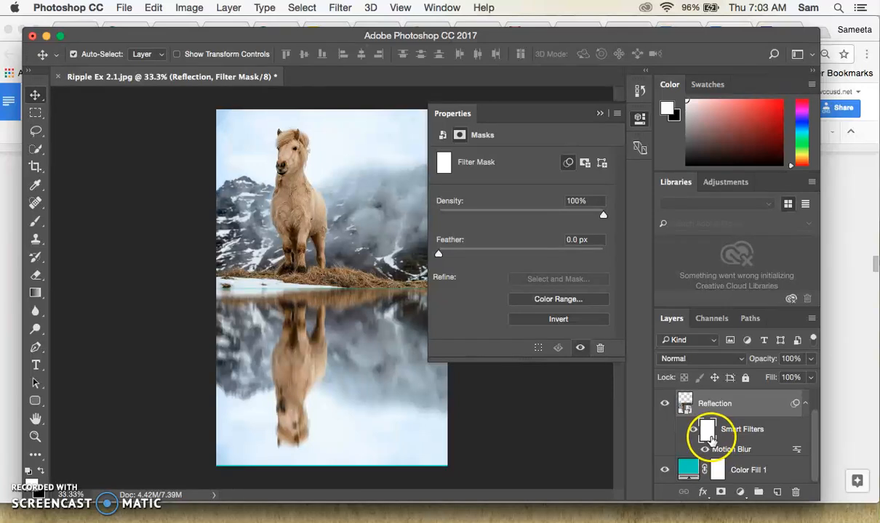
left_click(602, 333)
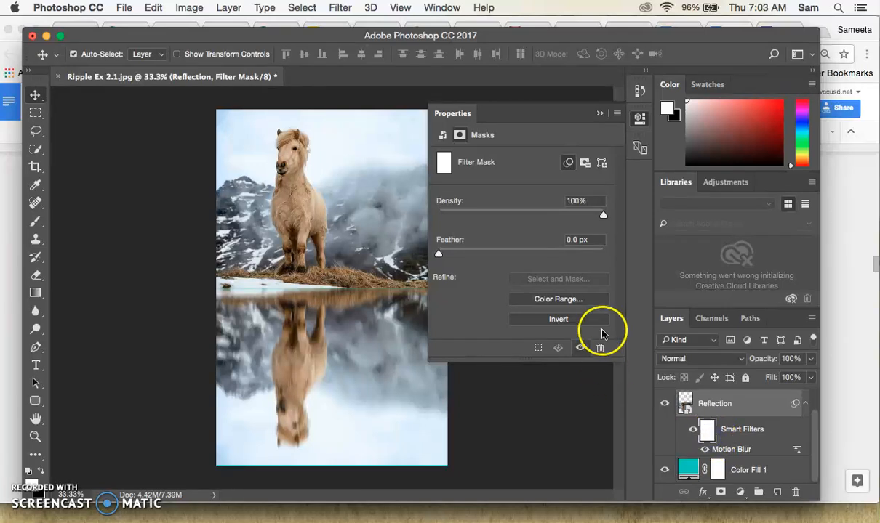
left_click(35, 294)
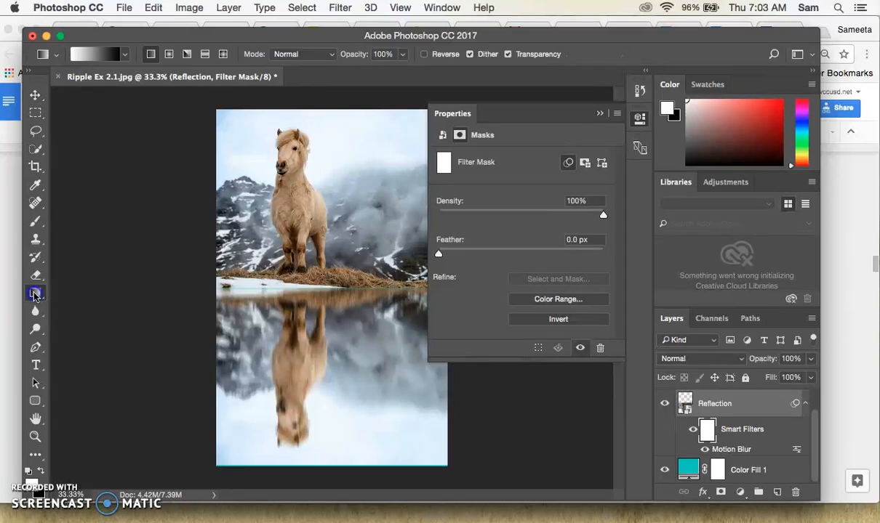
left_click(123, 61)
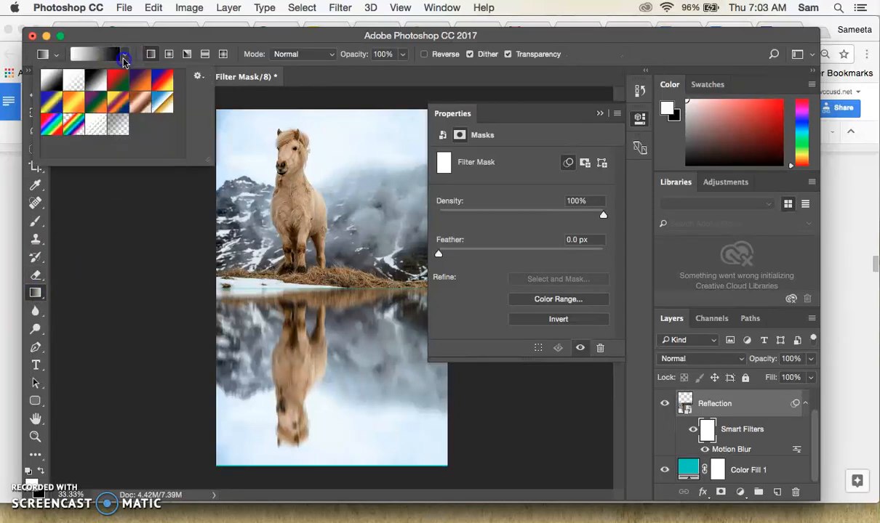
left_click(97, 84)
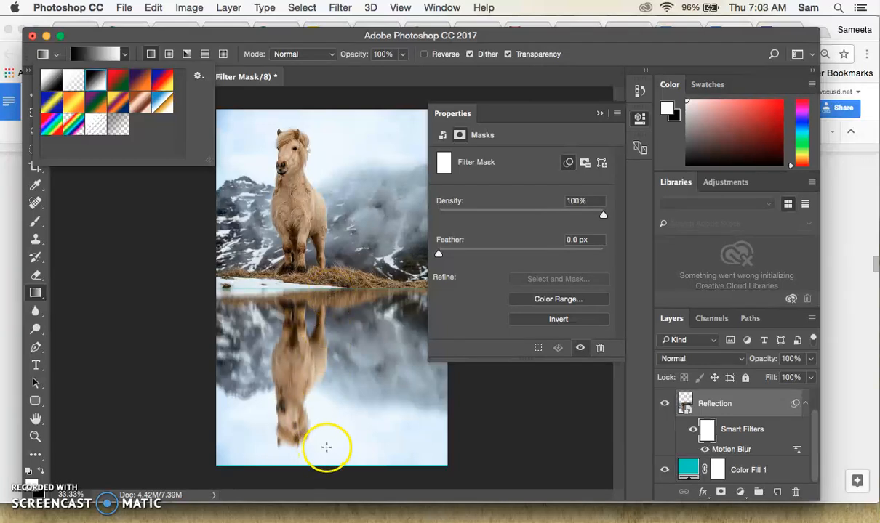
left_click_drag(323, 457, 325, 302)
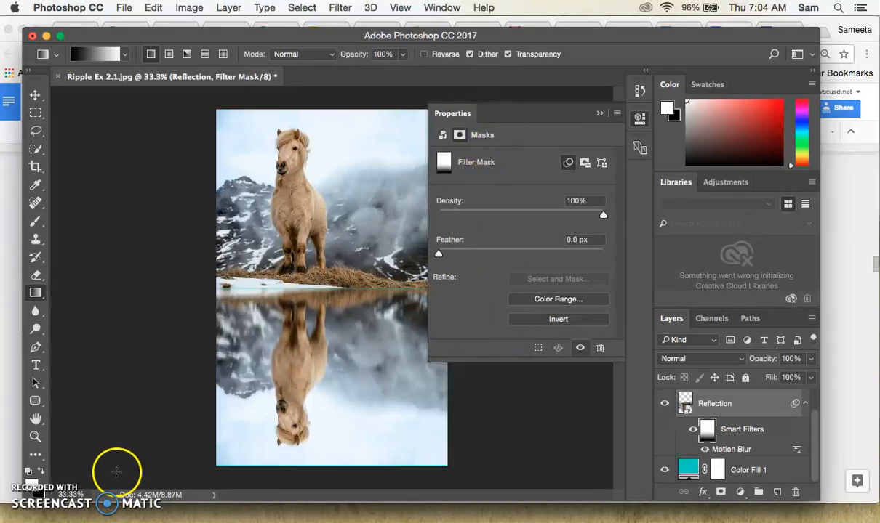
left_click(29, 482)
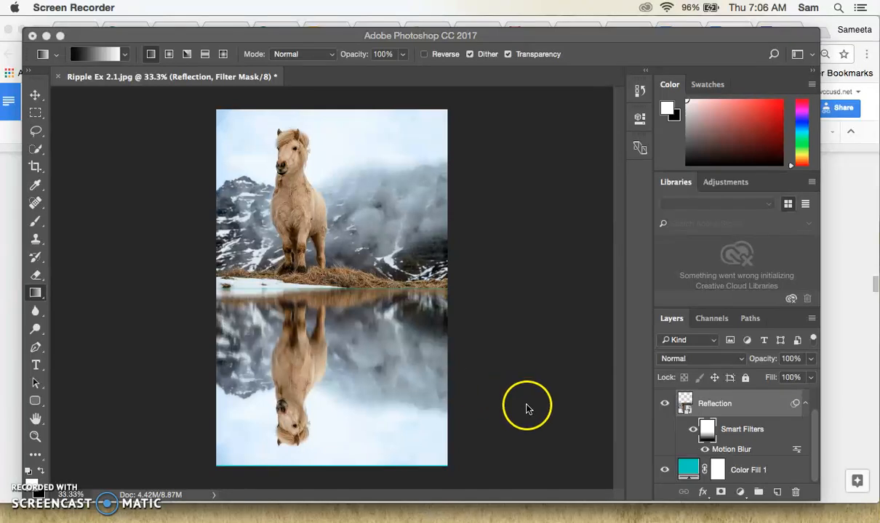
- Try to add a layer mask to the Reflection layer with its filter mask active
left_click(712, 435)
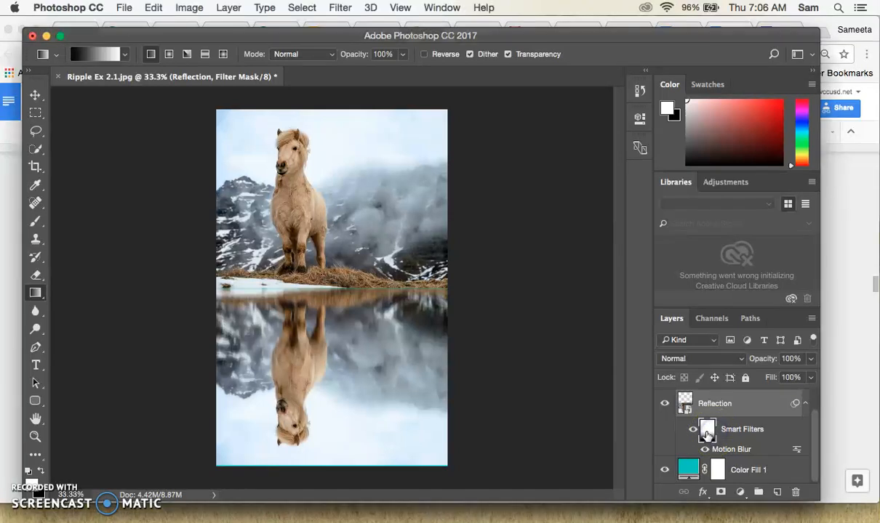
left_click(737, 431)
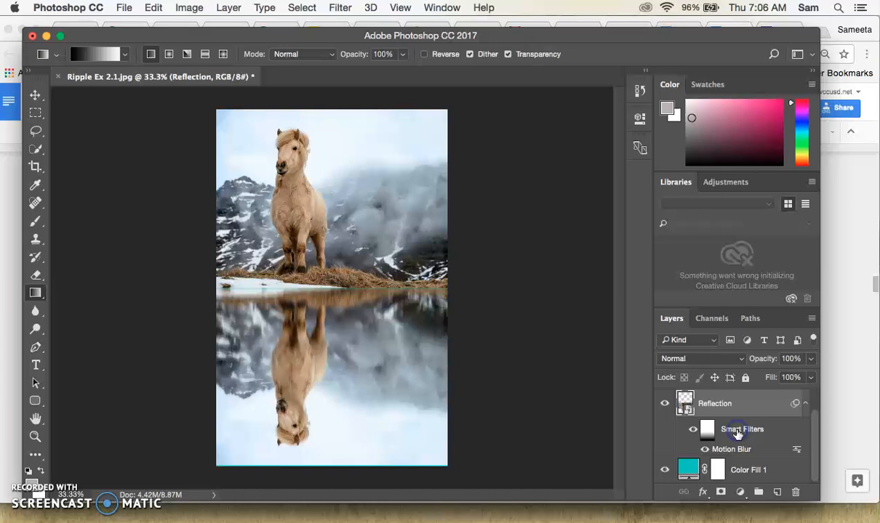
left_click(697, 426)
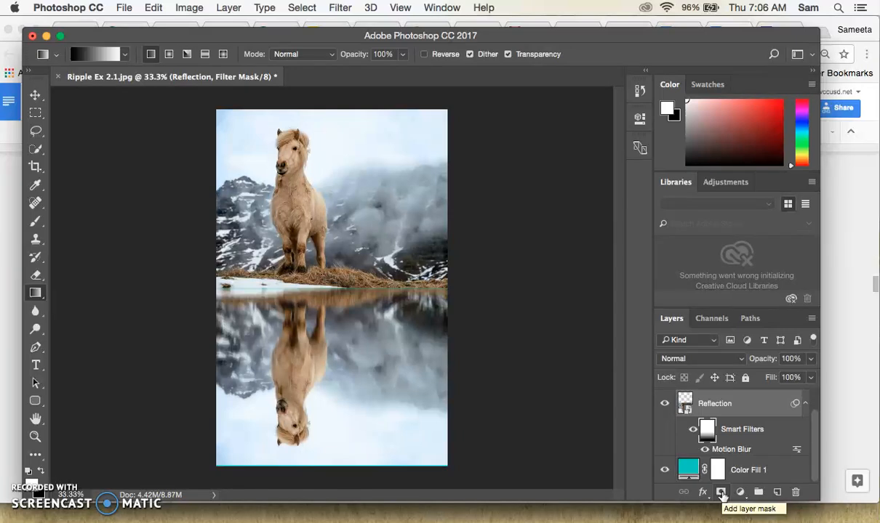
left_click(721, 494)
left_click_drag(711, 403, 714, 437)
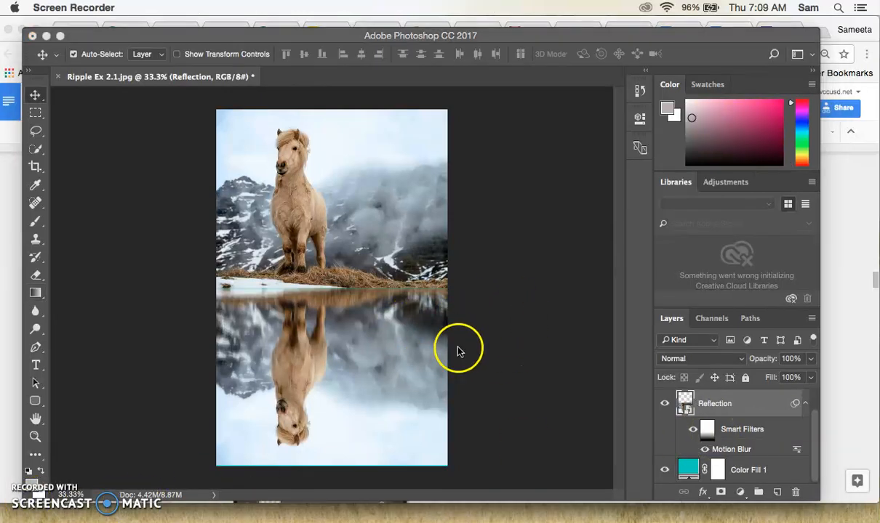
- Load the Reflection layer's filter mask as a selection and add a layer mask to the Reflection layer from it
mouse_move(705, 439)
left_mouse_down()
mouse_move(691, 407)
mouse_move(734, 433)
mouse_move(697, 428)
mouse_move(714, 409)
mouse_move(720, 442)
mouse_move(691, 433)
mouse_move(708, 441)
left_mouse_up()
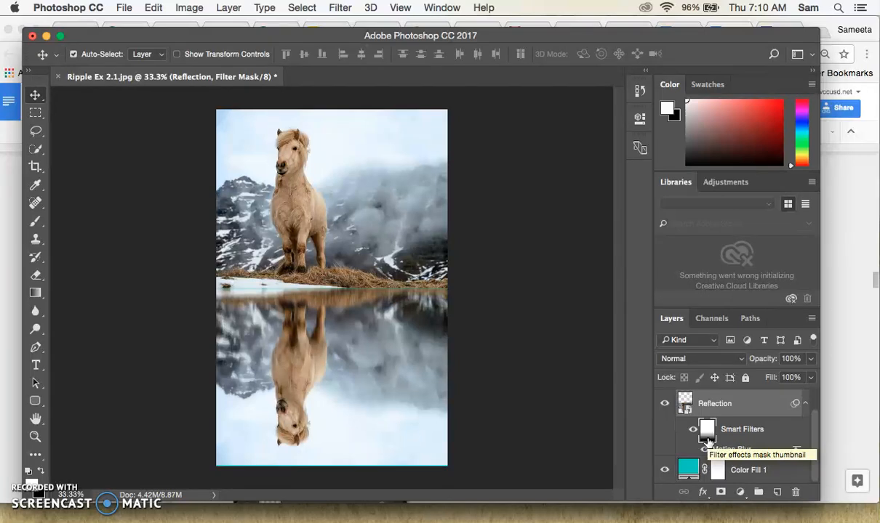
key("super")
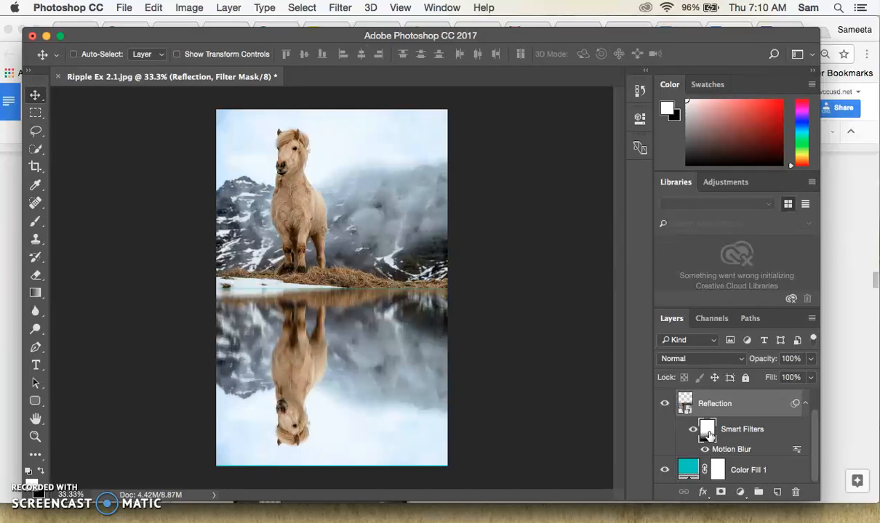
left_click(708, 434, "super")
left_click(359, 196)
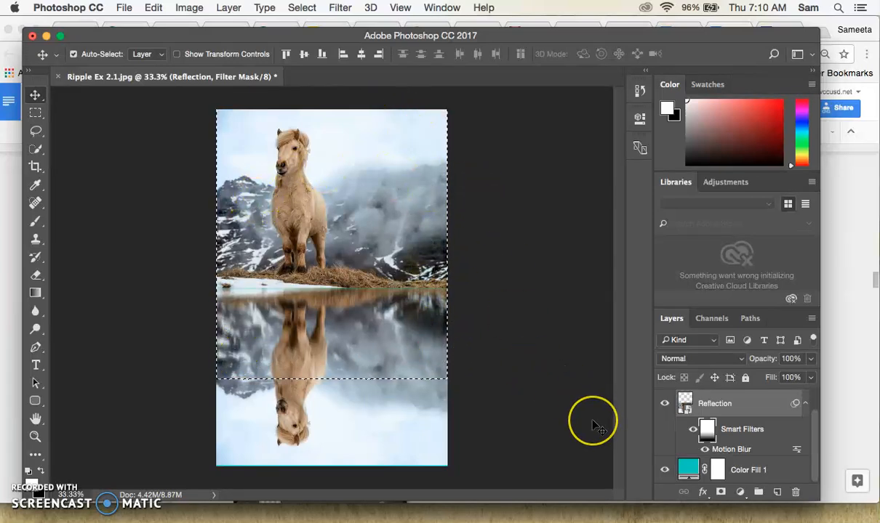
key("super")
left_click(708, 433)
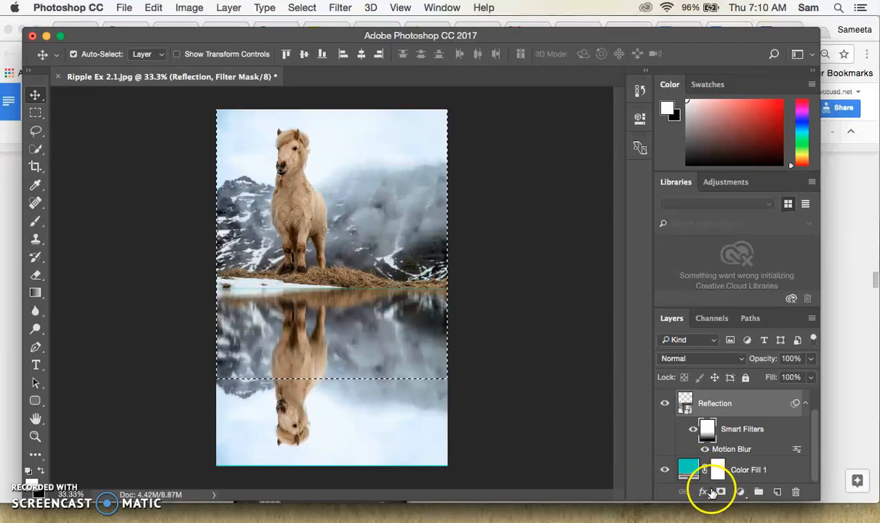
left_click(721, 494)
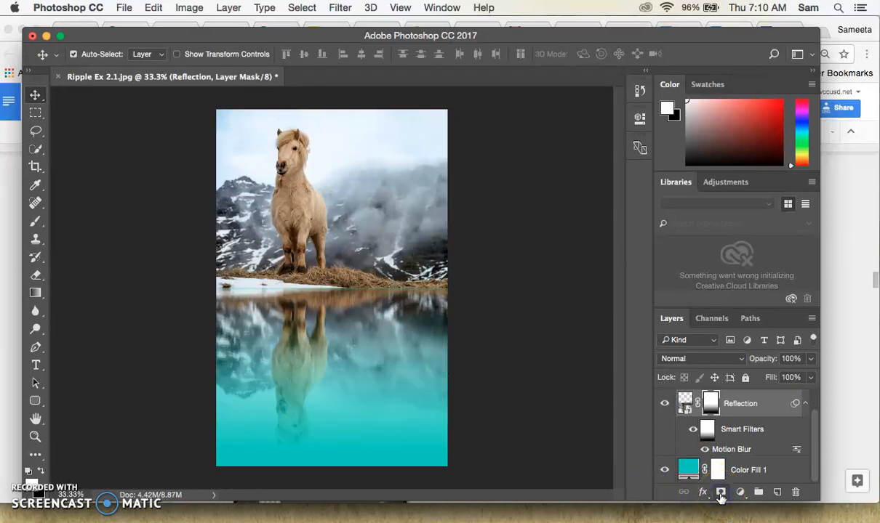
left_click(597, 331)
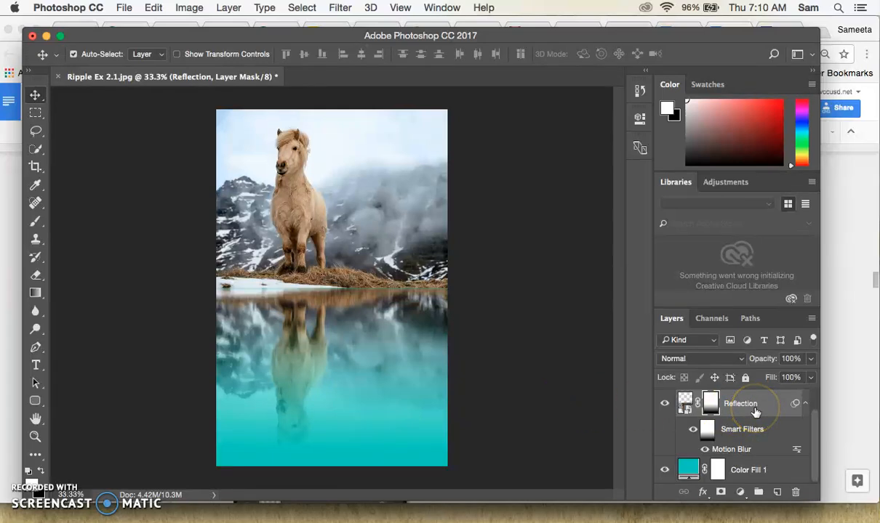
left_click(37, 509)
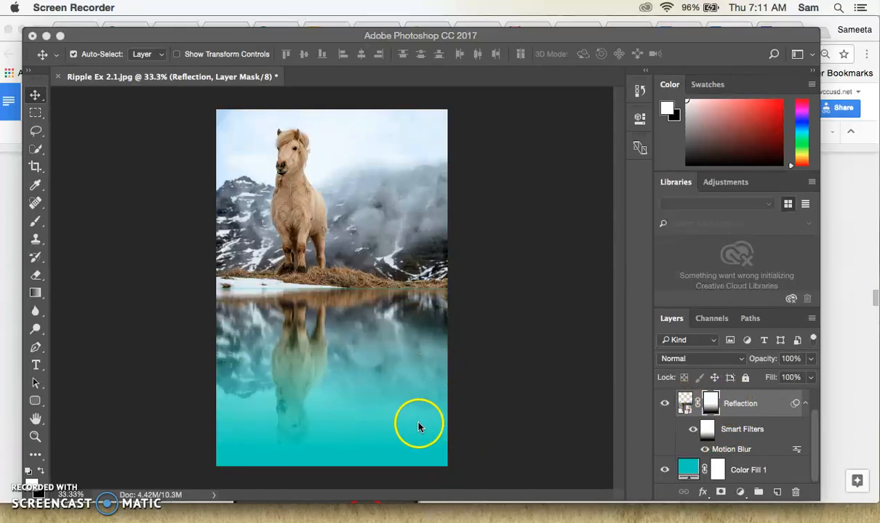
- Set the density of the Reflection layer's layer mask to 54%
left_click(512, 263)
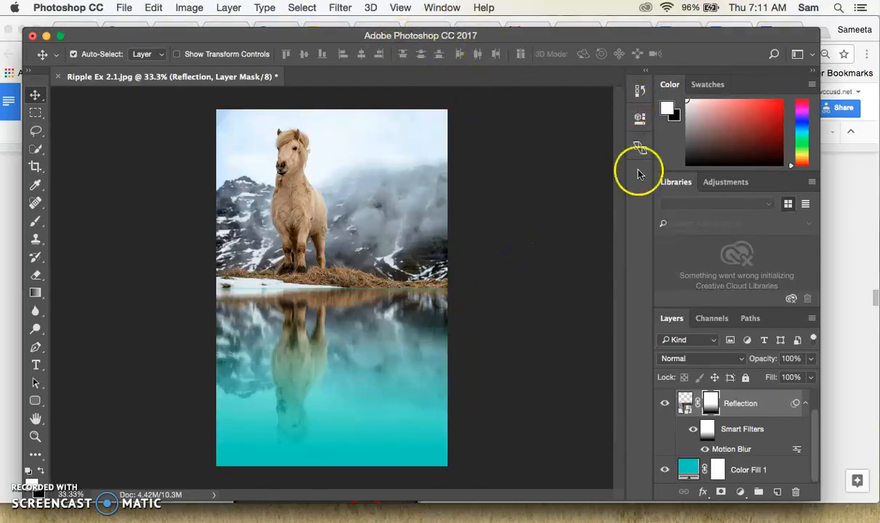
left_click(439, 8)
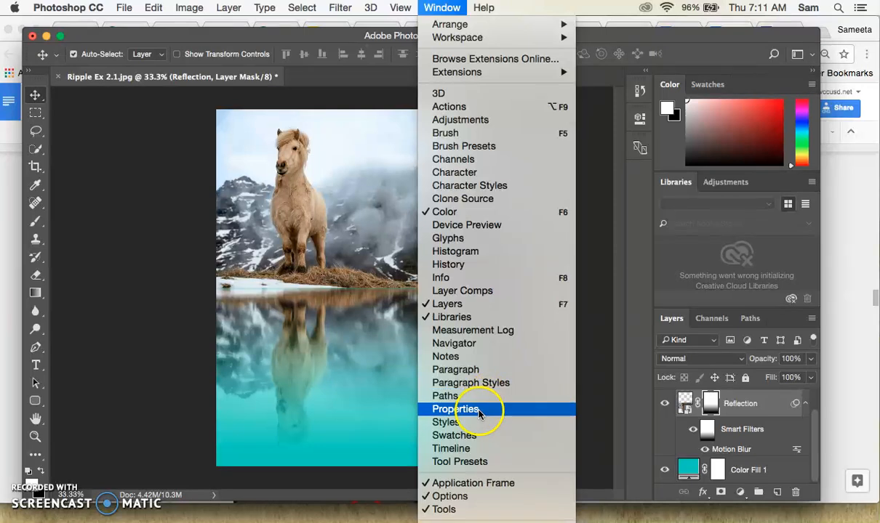
left_click(478, 413)
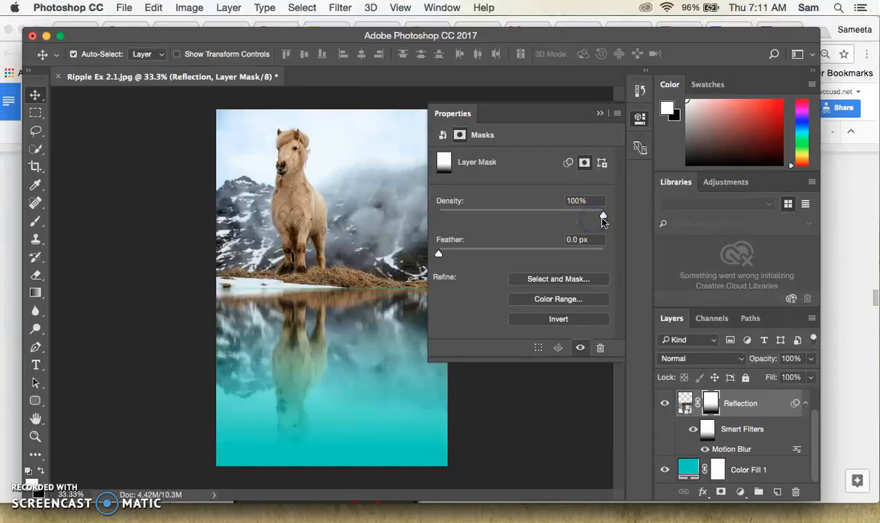
left_click_drag(602, 220, 543, 222)
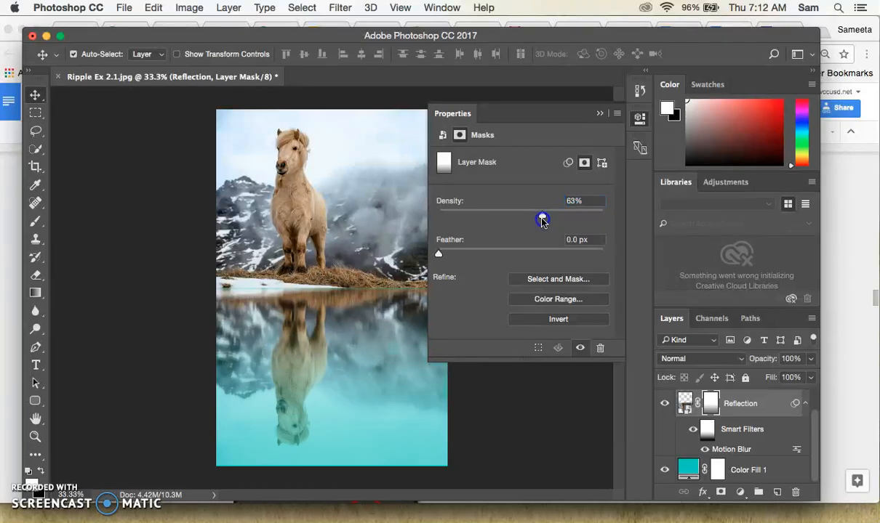
mouse_move(542, 218)
left_mouse_down()
mouse_move(499, 218)
mouse_move(528, 218)
left_mouse_up()
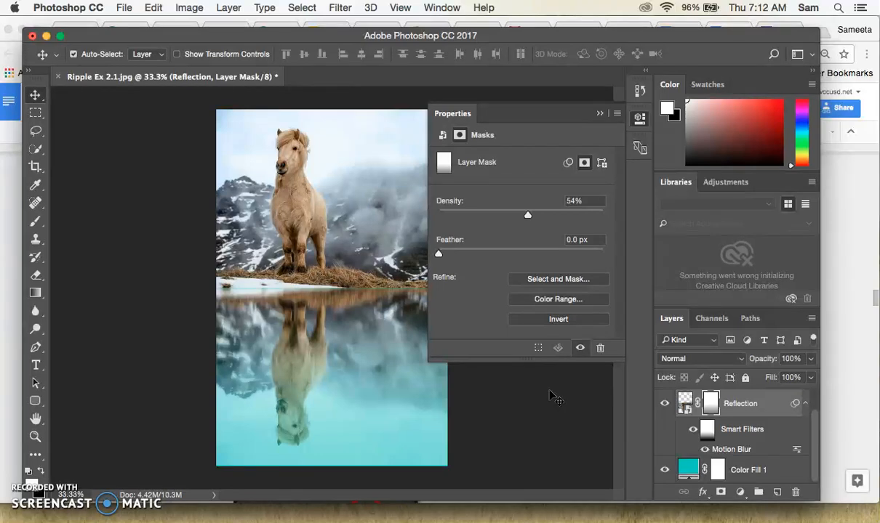
left_click(599, 114)
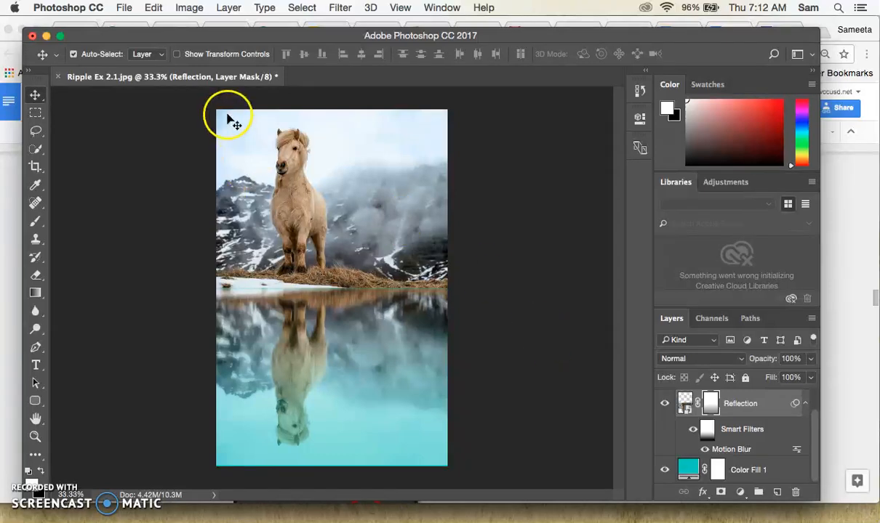
- Open the Save As dialog for the layered horse reflection document
left_click(124, 9)
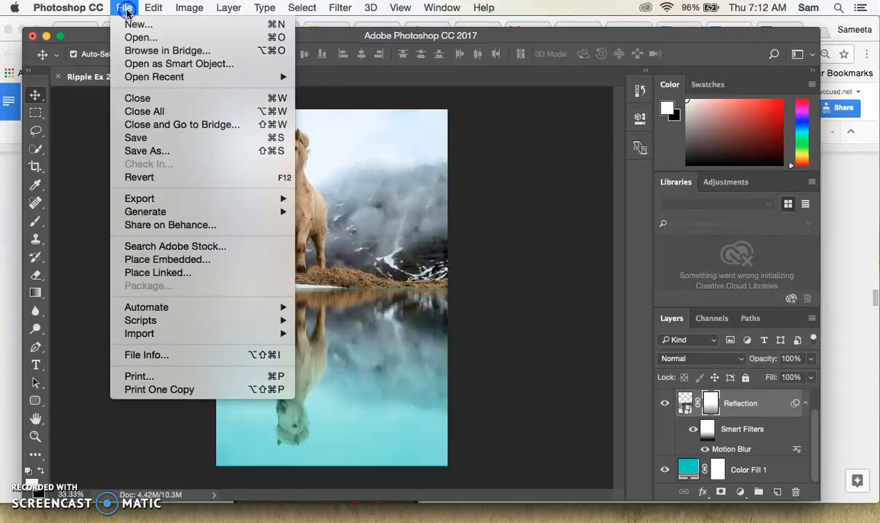
left_click(152, 152)
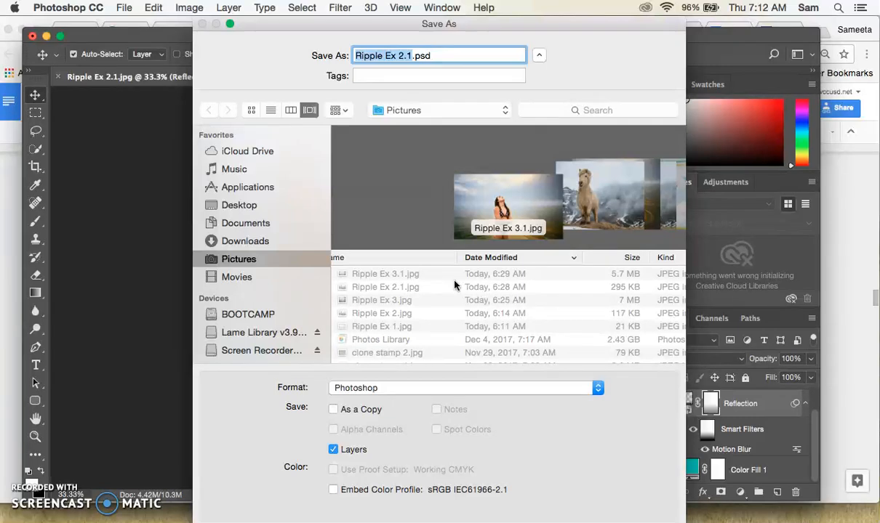
type("Ripple Tu")
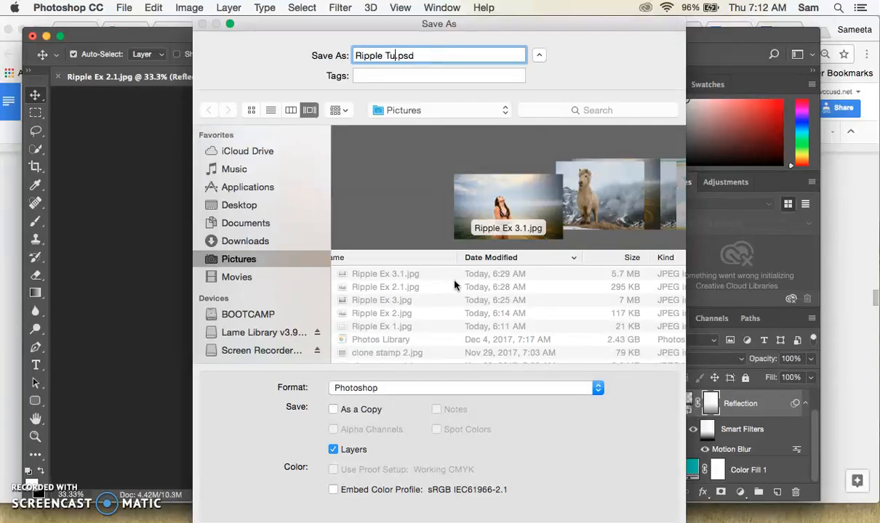
type("torial")
key("BackSpace")
key("BackSpace")
key("BackSpace")
key("BackSpace")
key("BackSpace")
key("BackSpace")
key("BackSpace")
key("BackSpace")
key("BackSpace")
key("BackSpace")
key("BackSpace")
key("BackSpace")
key("BackSpace")
key("BackSpace")
key("BackSpace")
- Name the file Photoshop Reflection and save it in Photoshop format in the Pictures folder with Maximize Compatibility on
type("Photoshop Reflection")
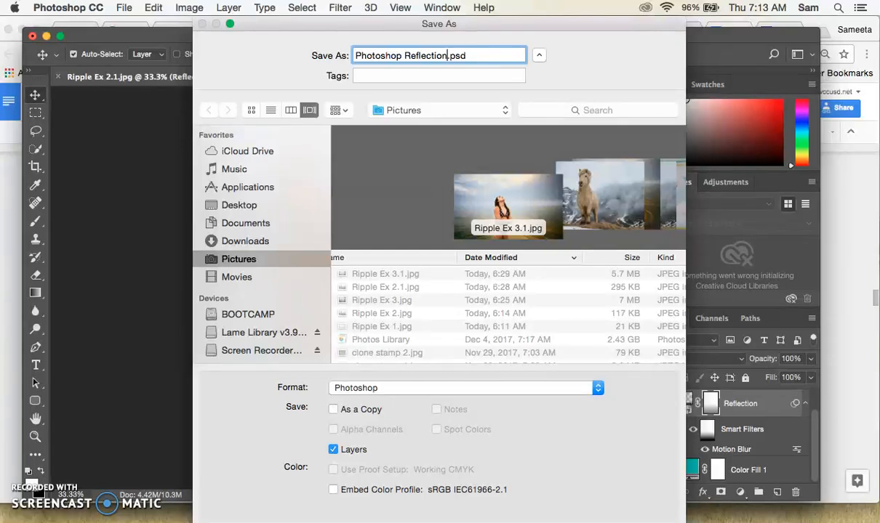
key("Return")
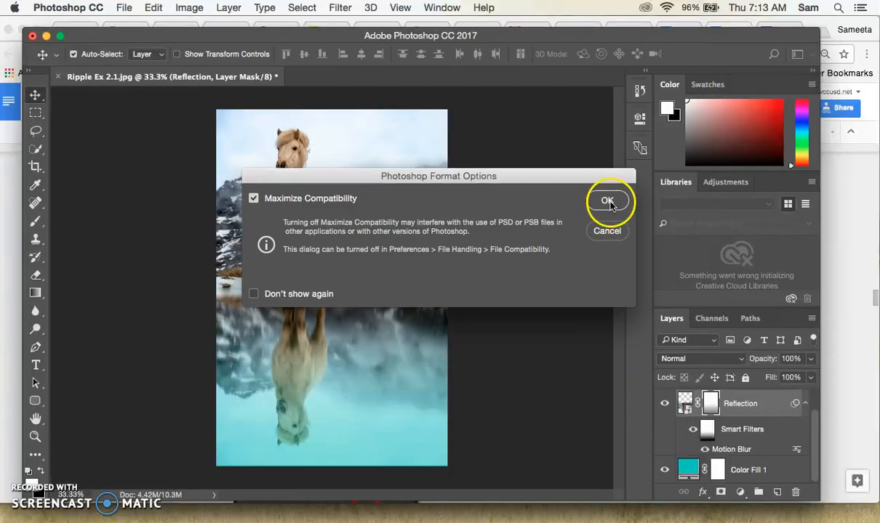
left_click(608, 202)
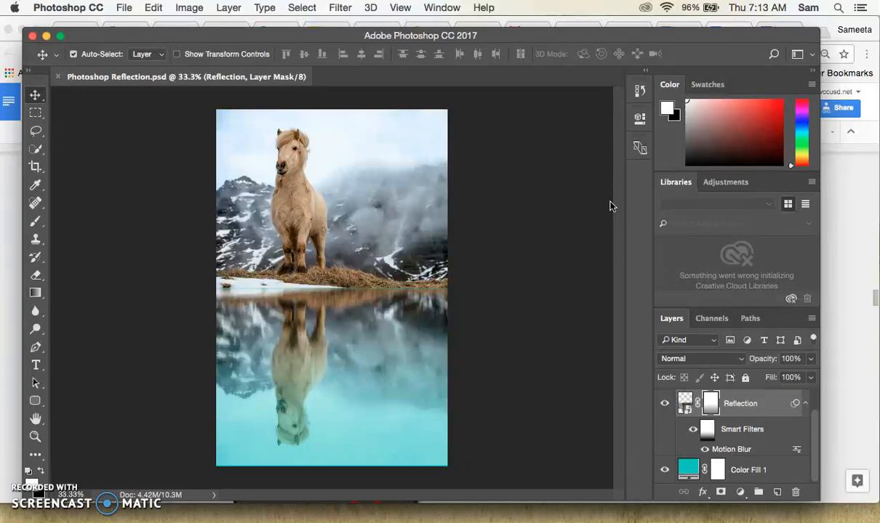